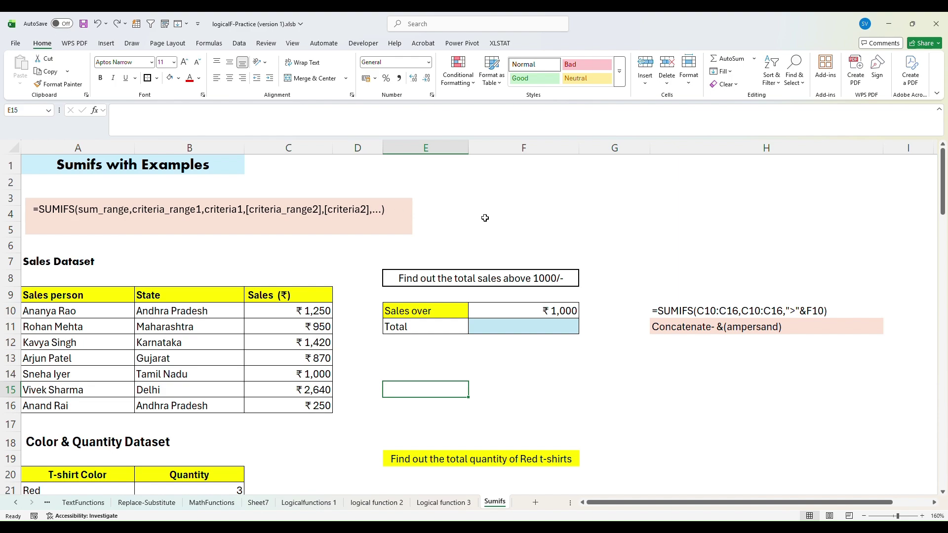
# Review the Sales Dataset column headers and the task about total sales above 1000.
pyautogui.click(51, 265)
pyautogui.click(68, 295)
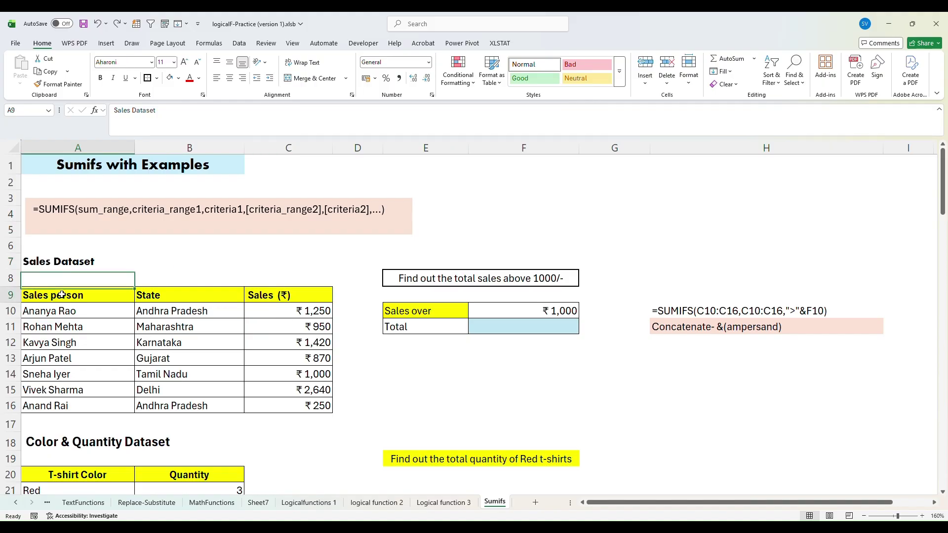
pyautogui.click(161, 294)
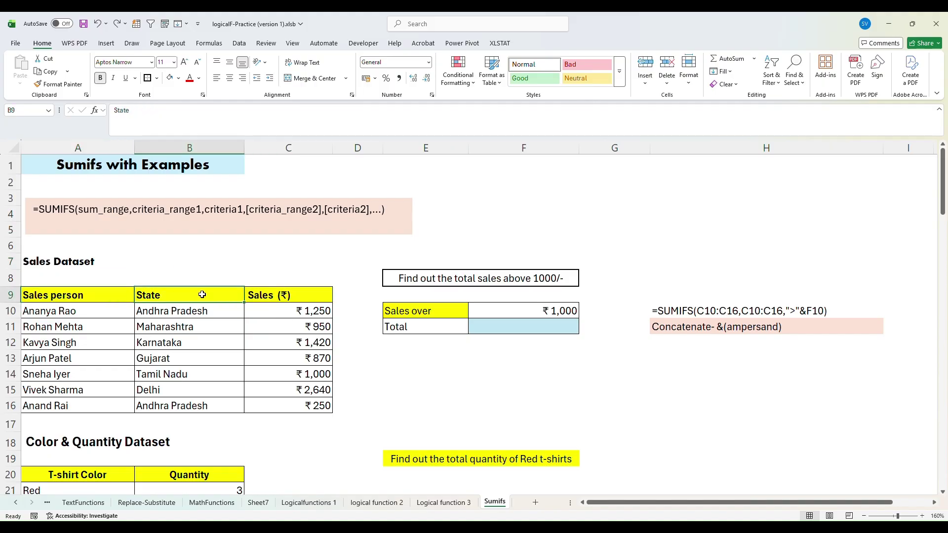
pyautogui.click(259, 297)
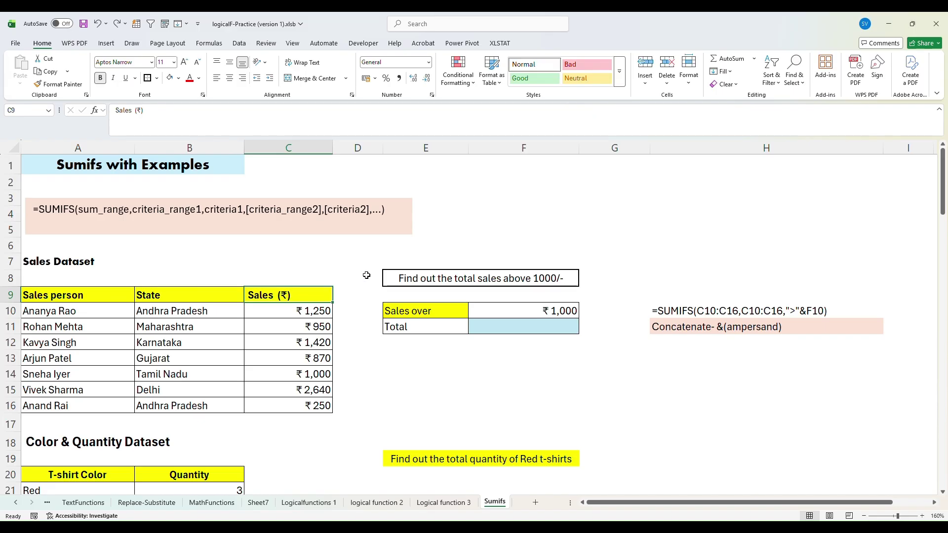
pyautogui.click(403, 281)
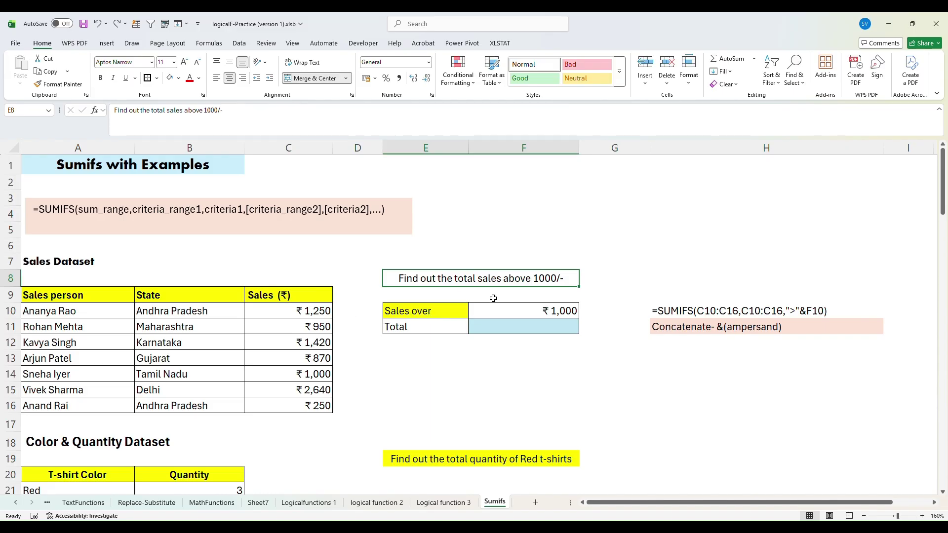
# Highlight sales values greater than ₹ 1,000 in C10:C16 using conditional formatting with Light Red Fill with Dark Red Text.
pyautogui.click(321, 309)
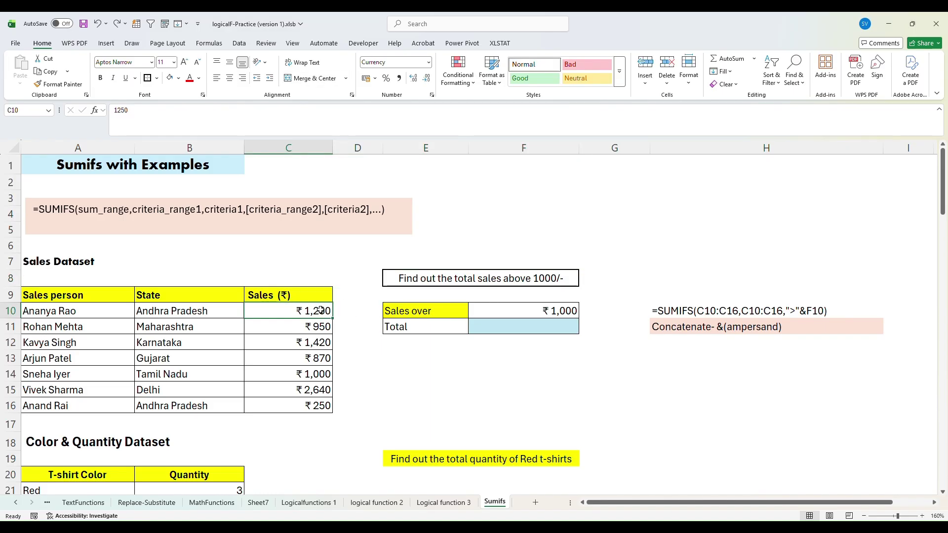
pyautogui.moveTo(321, 311); pyautogui.dragTo(330, 408)
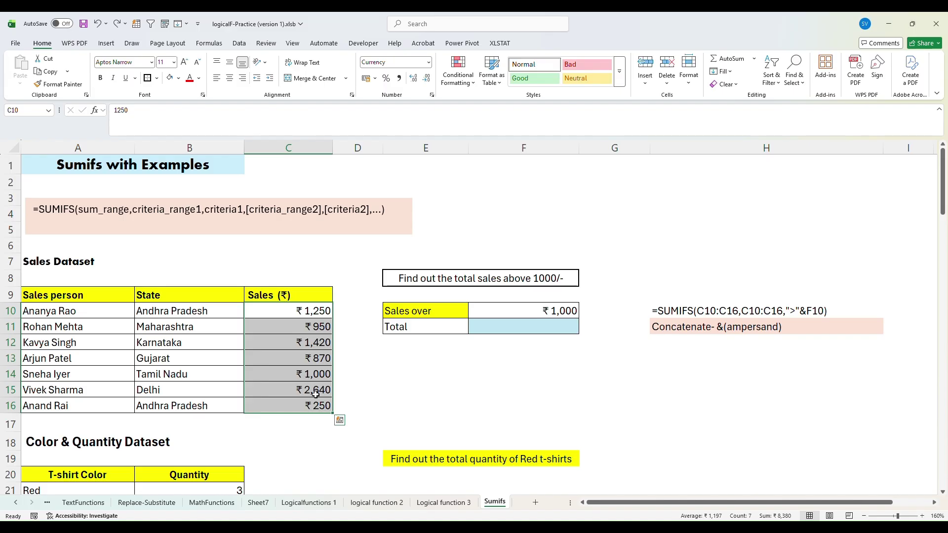
pyautogui.moveTo(310, 307); pyautogui.dragTo(314, 401)
pyautogui.click(464, 74)
pyautogui.moveTo(467, 103)
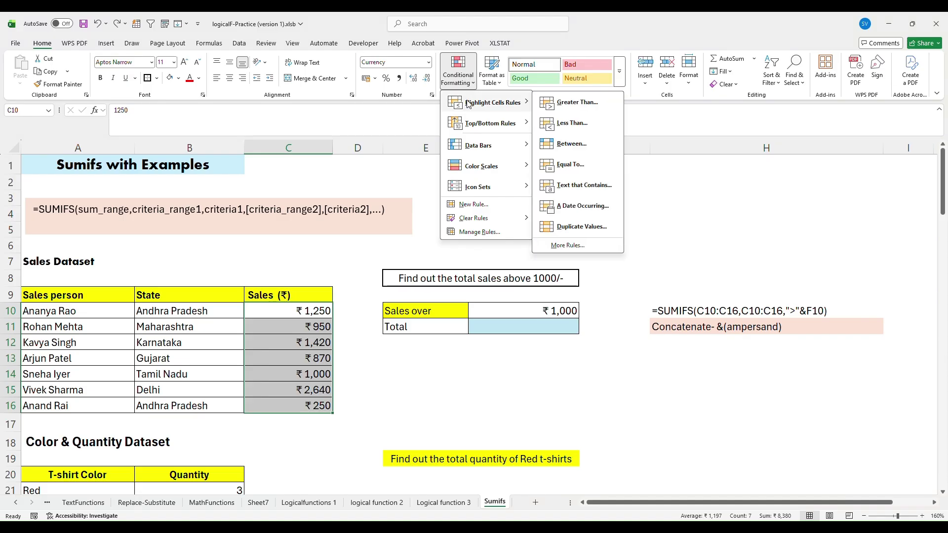
pyautogui.click(575, 105)
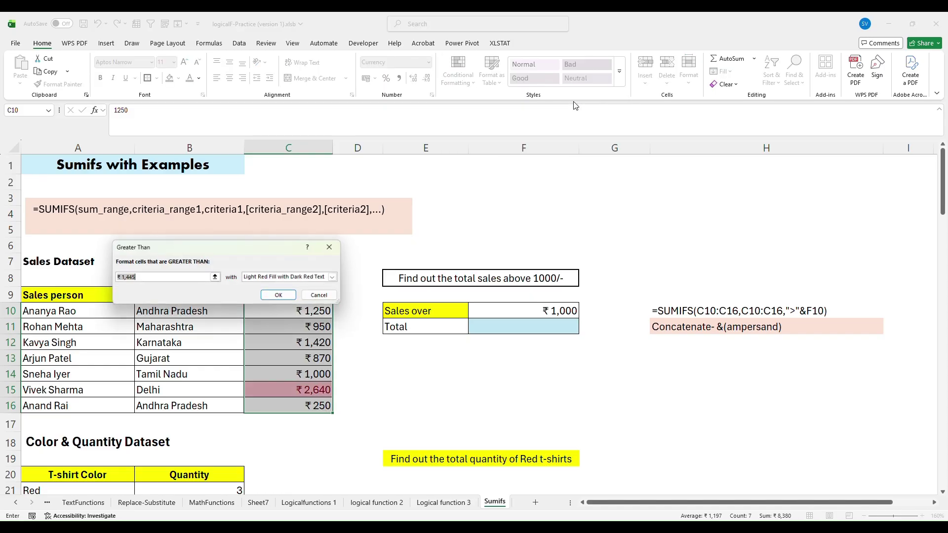
pyautogui.click(150, 277)
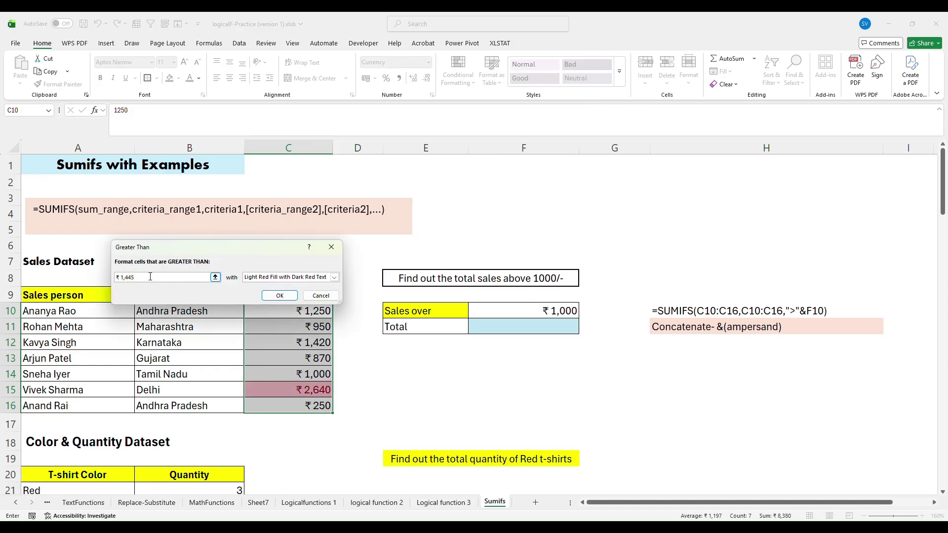
pyautogui.press('BackSpace')
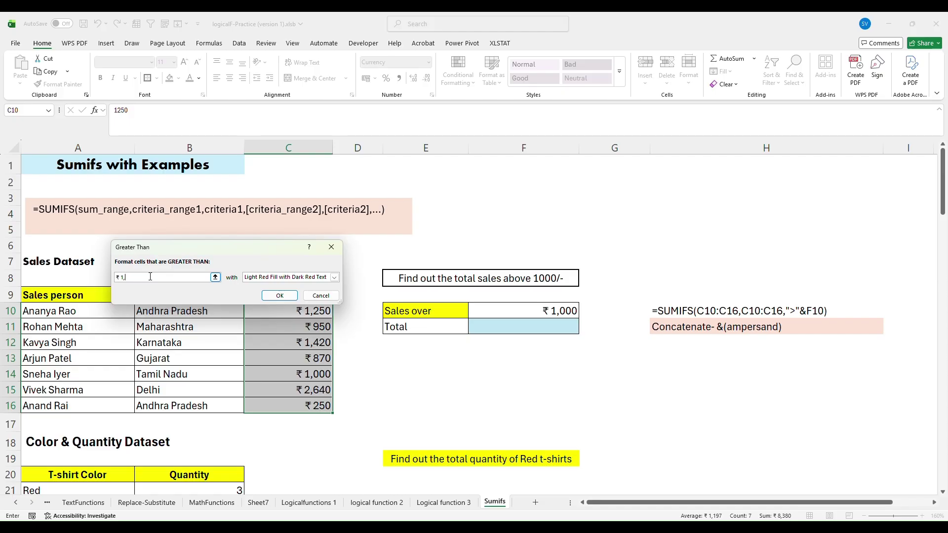
pyautogui.write('000')
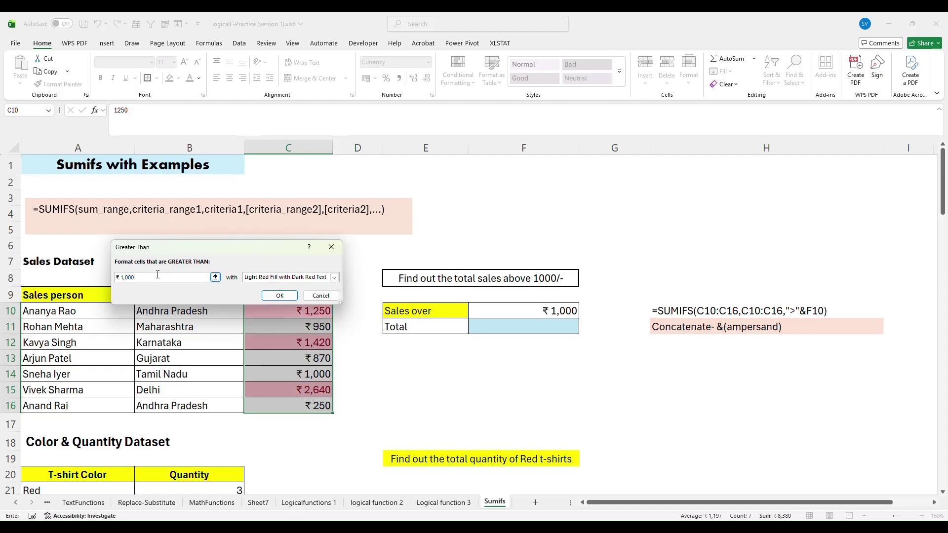
pyautogui.click(278, 296)
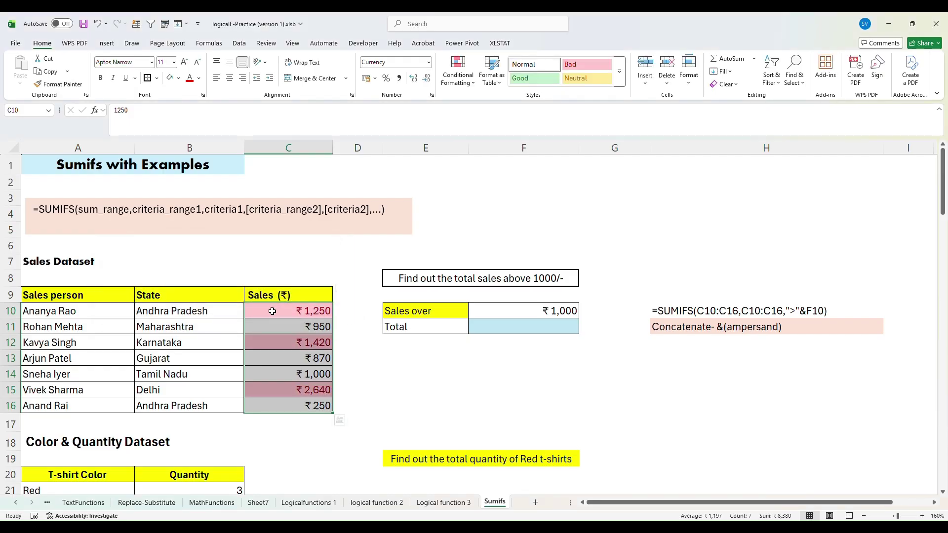
pyautogui.click(272, 311)
pyautogui.click(279, 392)
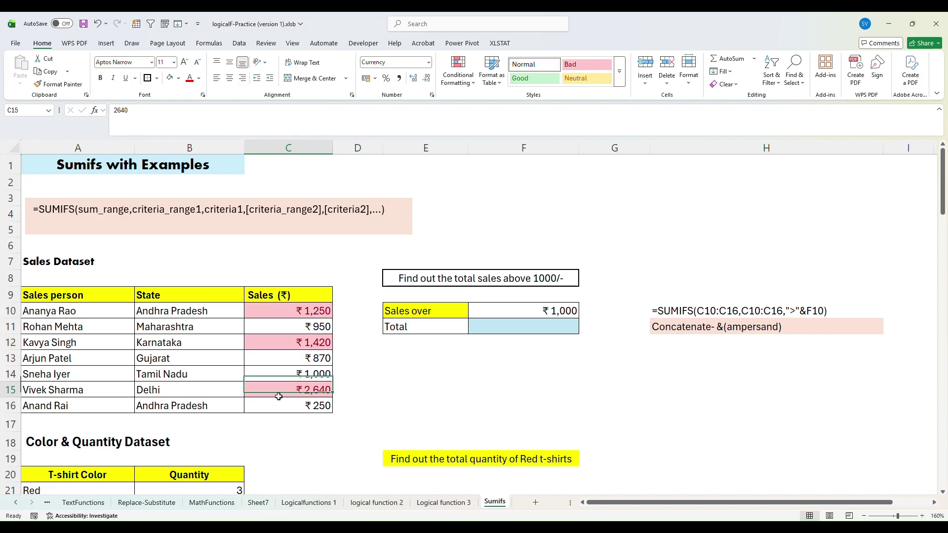
# Add the three highlighted sales values in cell D15 with the formula =C10+C12+C15.
pyautogui.click(358, 392)
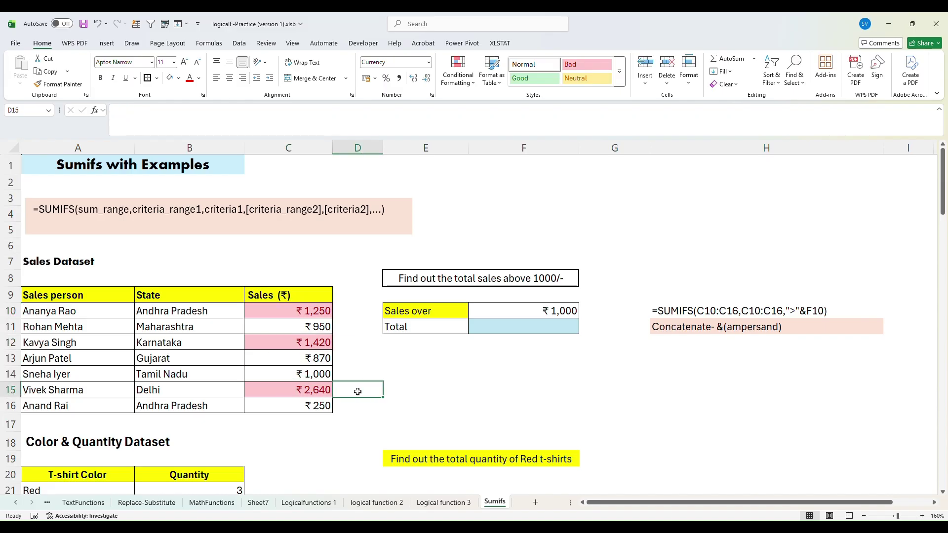
pyautogui.write('=')
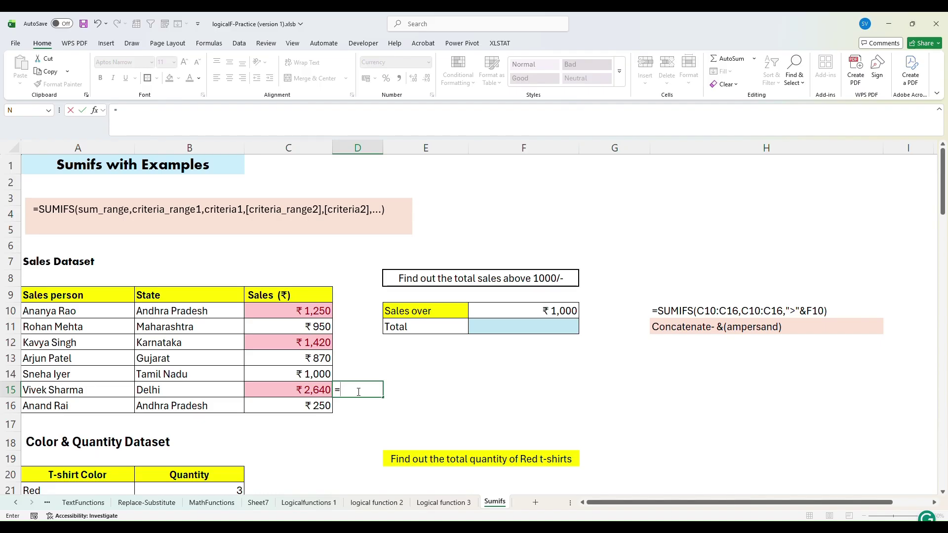
pyautogui.click(322, 312)
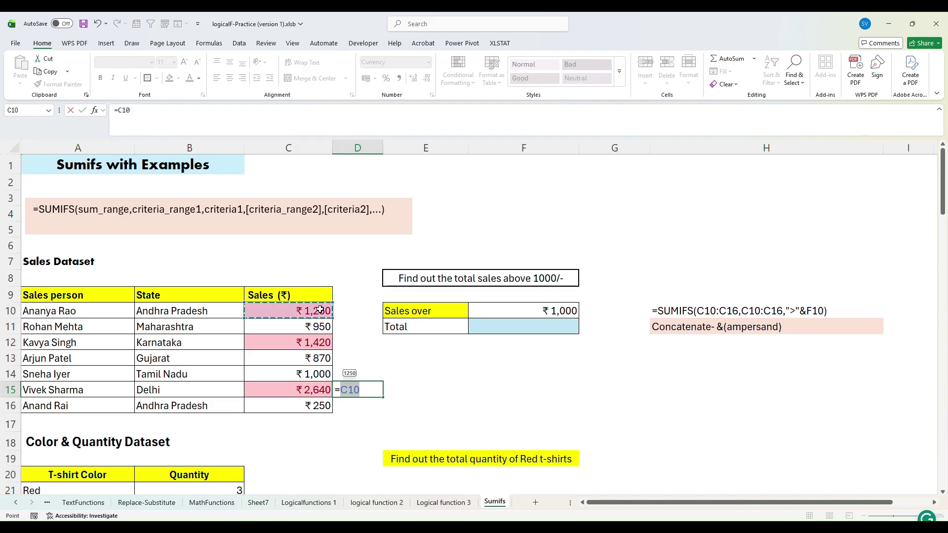
pyautogui.write('+')
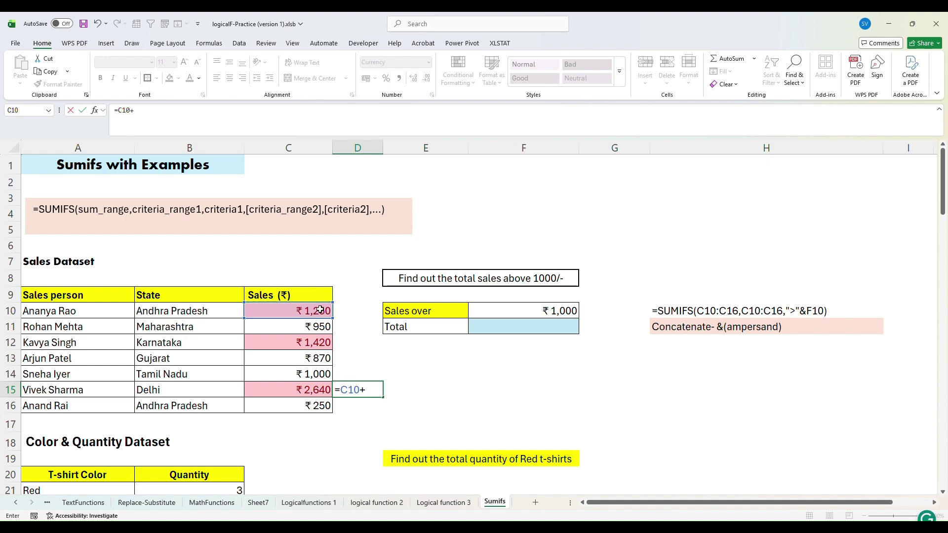
pyautogui.click(319, 344)
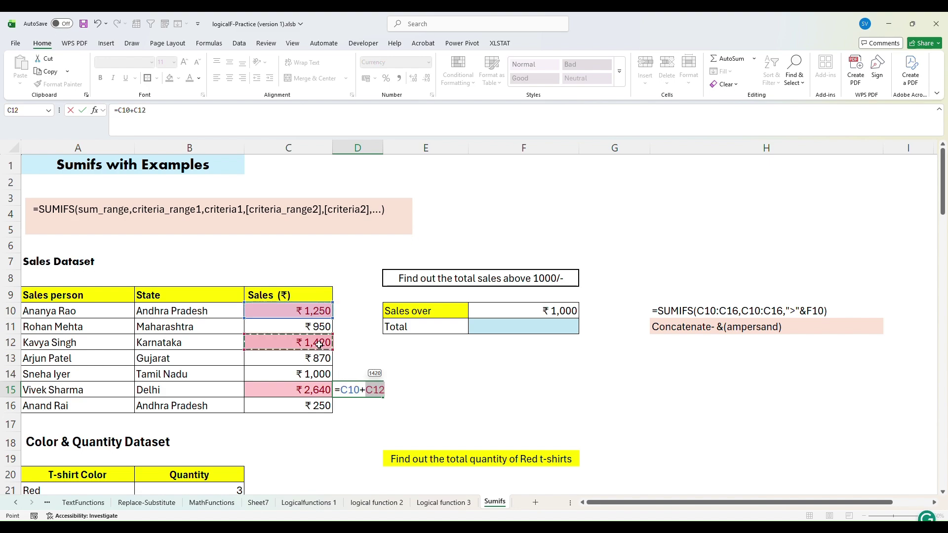
pyautogui.write('+')
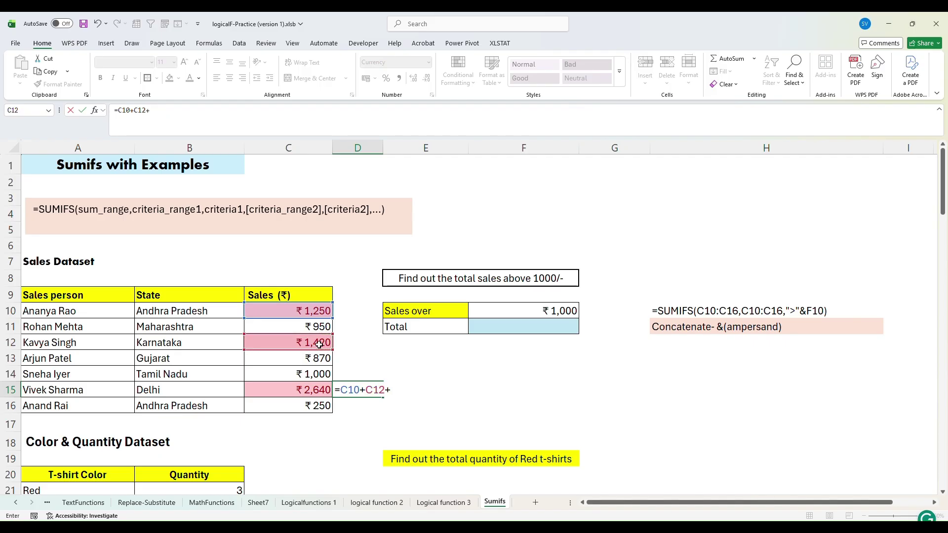
pyautogui.click(316, 390)
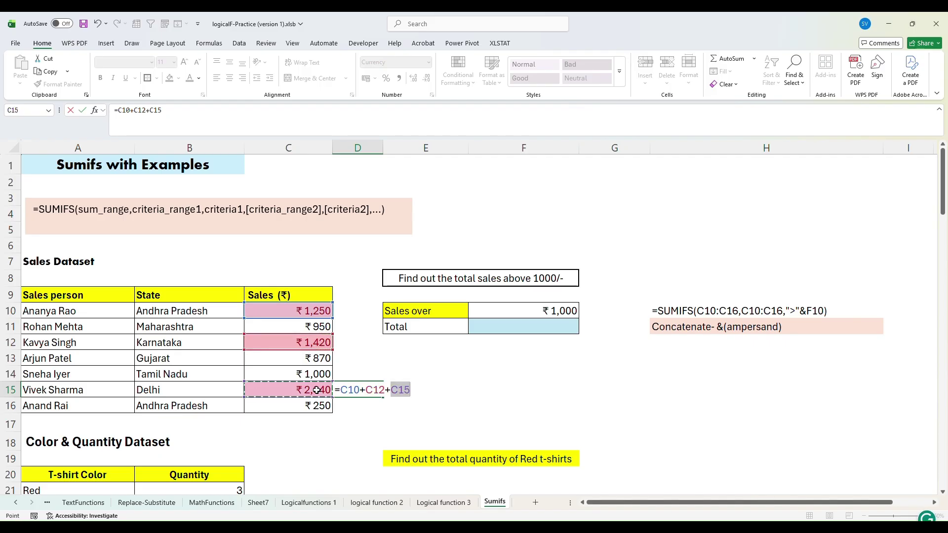
pyautogui.press('Return')
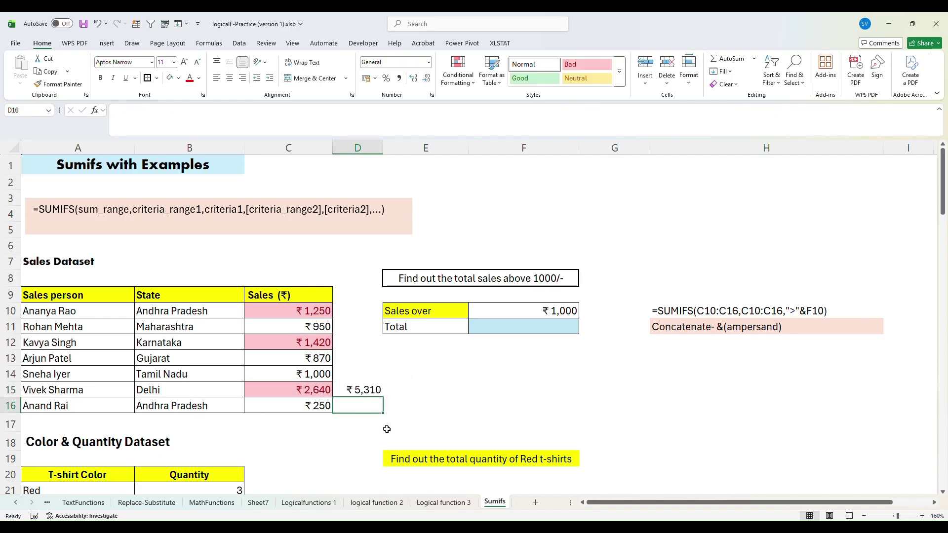
pyautogui.click(376, 394)
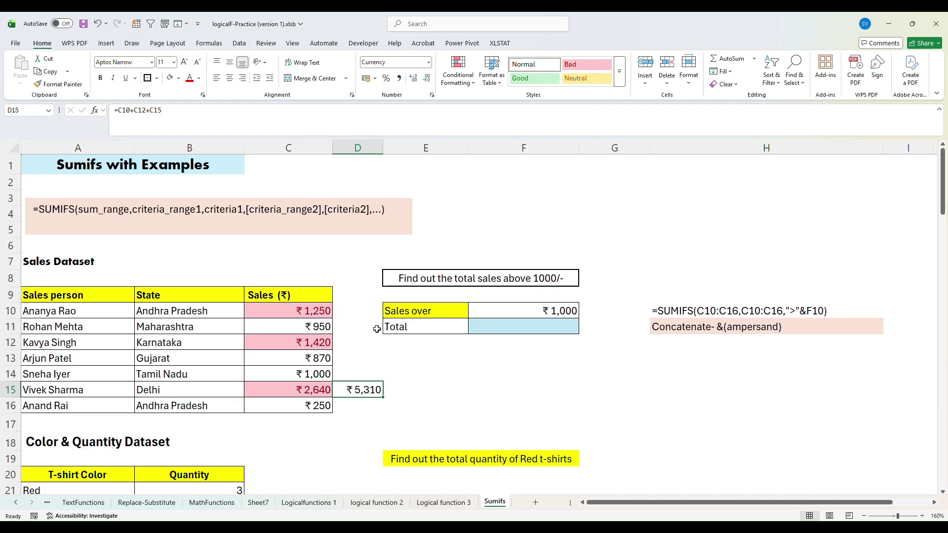
# Begin a SUMIFS formula in Total cell F11, using C10:C16 as both the sum range and the first criteria range.
pyautogui.click(480, 328)
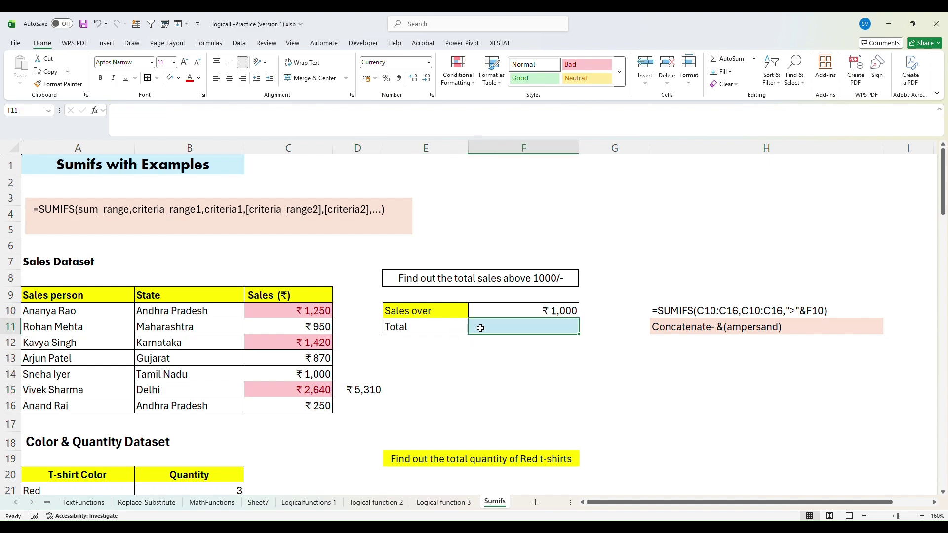
pyautogui.doubleClick(480, 328)
pyautogui.write('=')
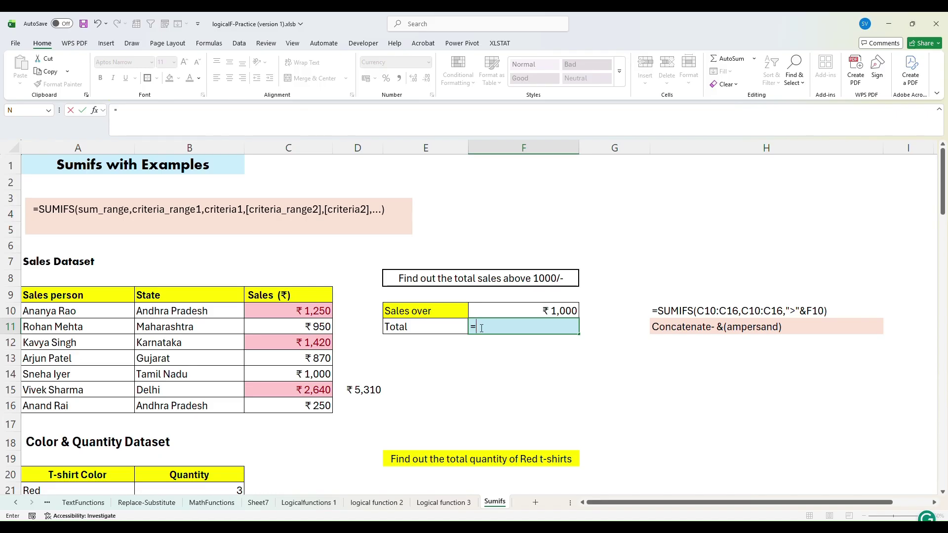
pyautogui.write('umi')
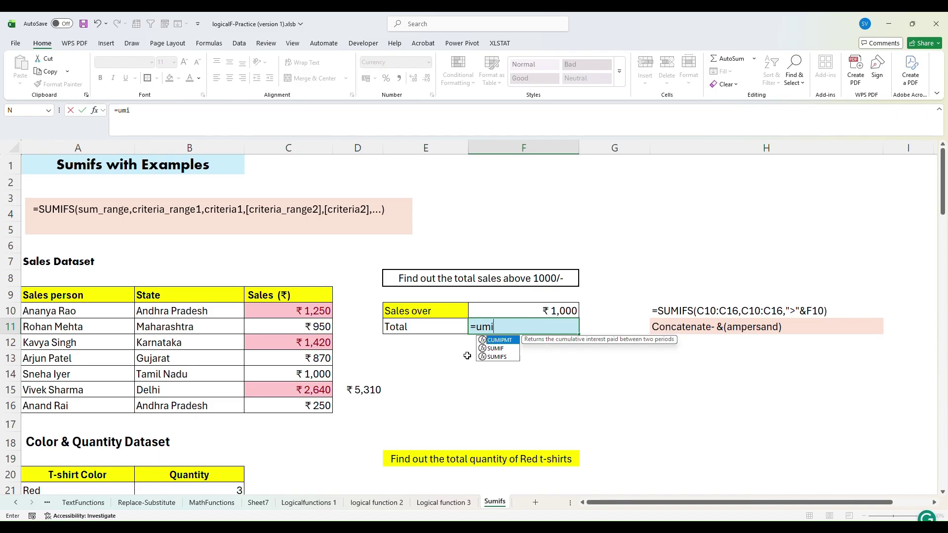
pyautogui.press('BackSpace')
pyautogui.press('BackSpace')
pyautogui.press('BackSpace')
pyautogui.write('sumi')
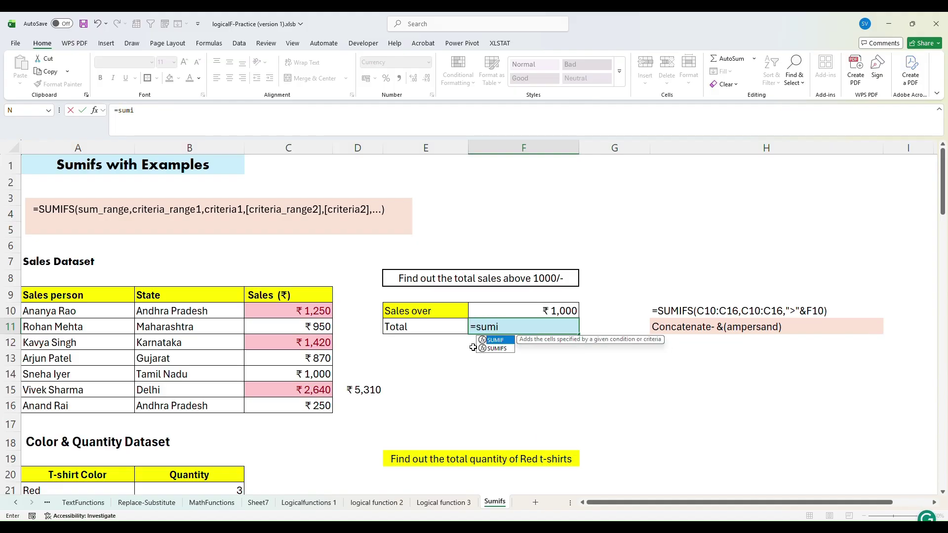
pyautogui.doubleClick(498, 350)
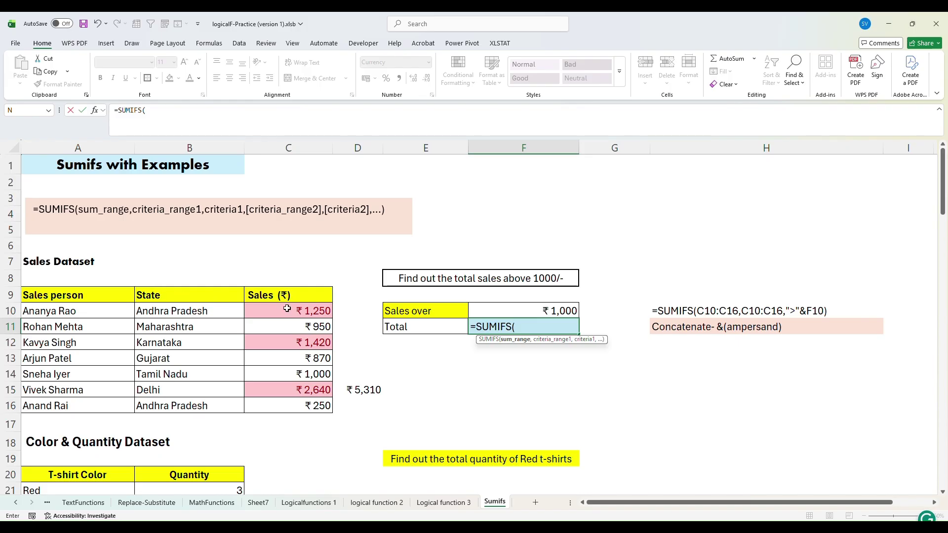
pyautogui.moveTo(287, 308); pyautogui.dragTo(302, 401)
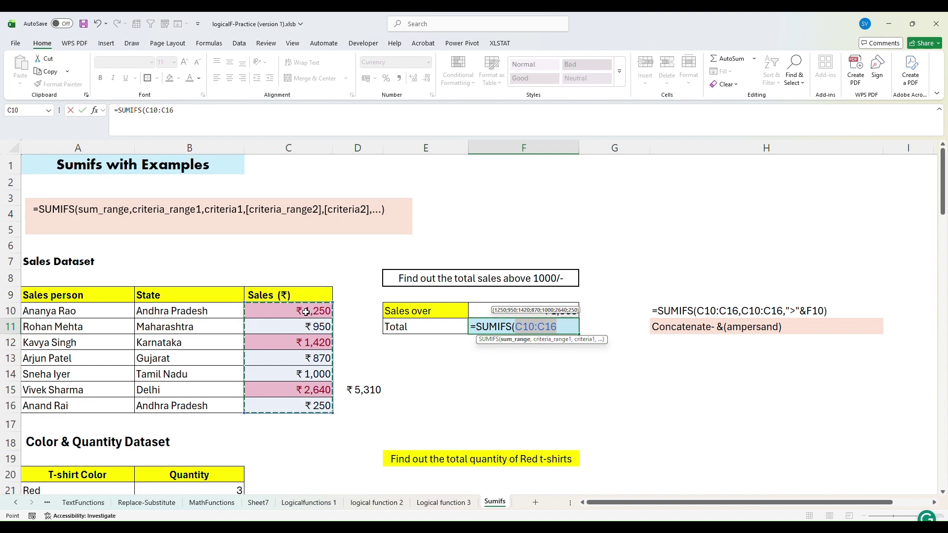
pyautogui.write(',')
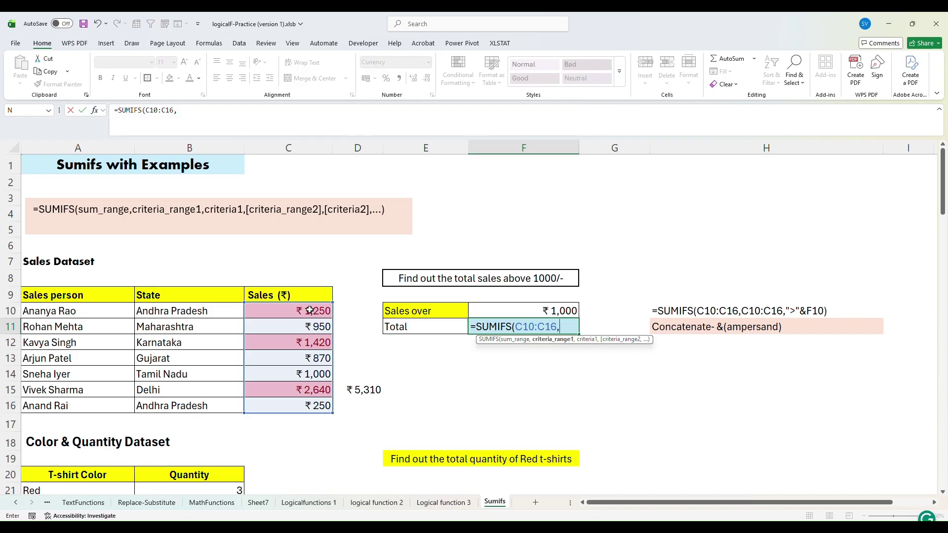
pyautogui.moveTo(310, 310); pyautogui.dragTo(307, 404)
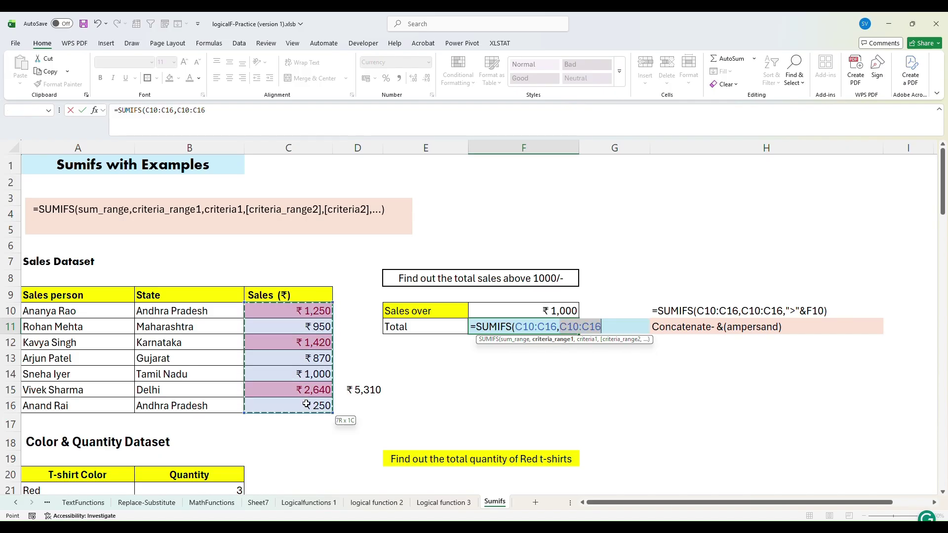
# Try to complete the SUMIFS formula with the unquoted criterion >F10.
pyautogui.write(',>')
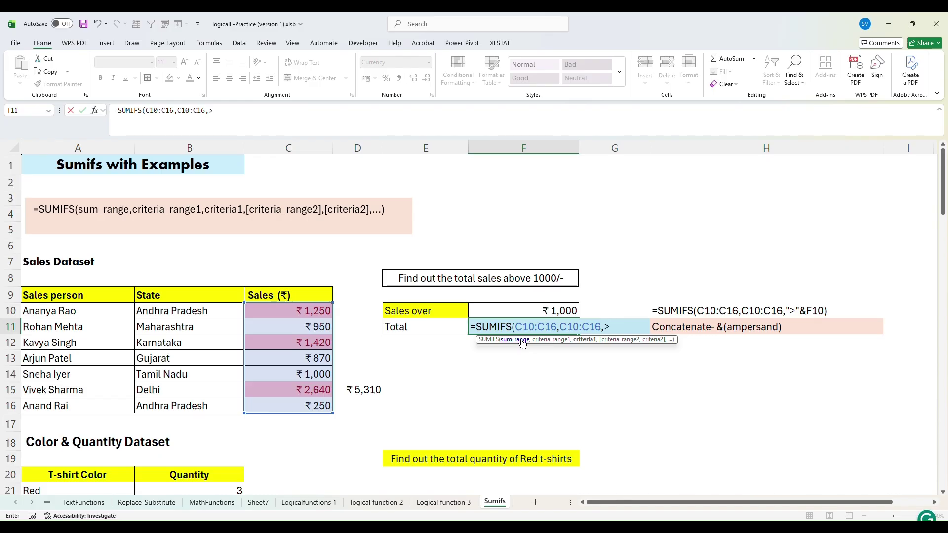
pyautogui.click(542, 311)
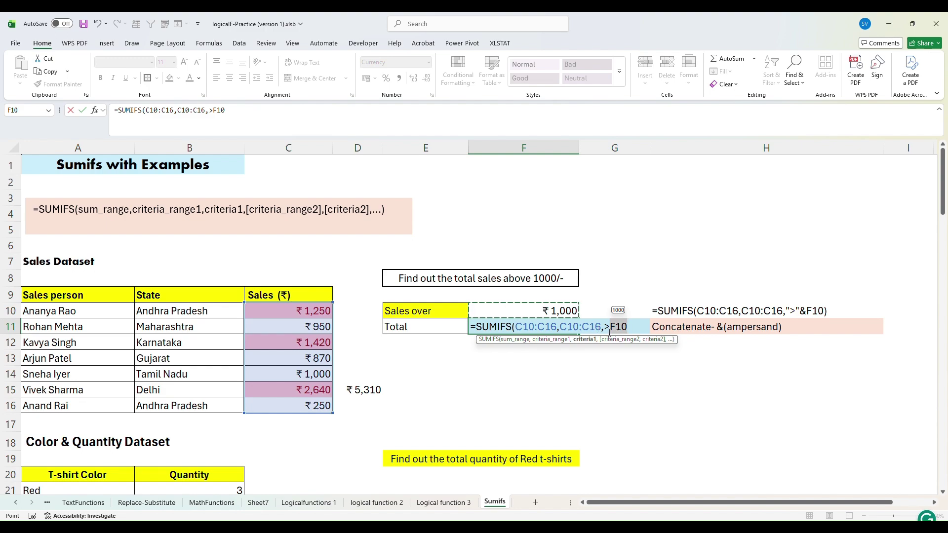
pyautogui.press('Return')
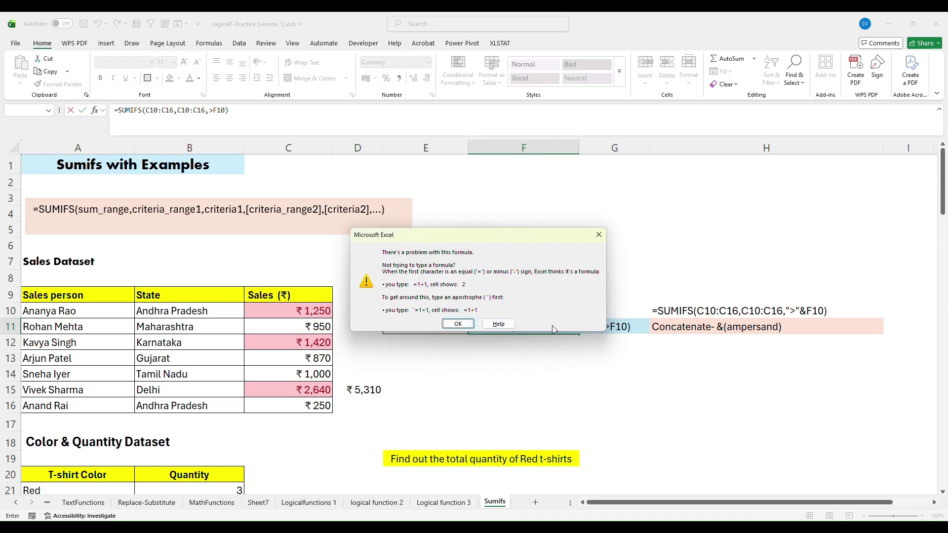
pyautogui.click(458, 324)
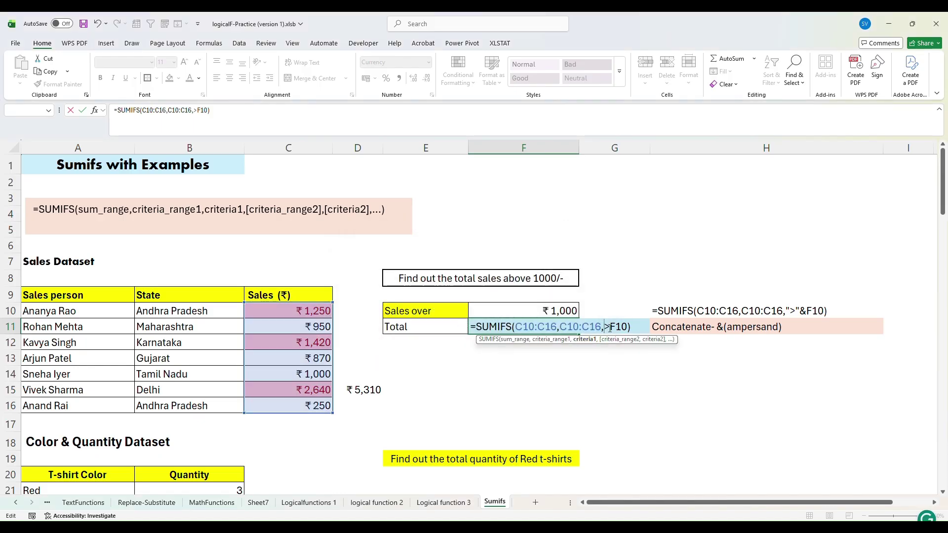
# Insert an ampersand between > and F10 in the F11 criterion and try to enter the formula without quotation marks.
pyautogui.press('Left')
pyautogui.click(627, 326)
pyautogui.click(610, 328)
pyautogui.write('&')
pyautogui.click(637, 327)
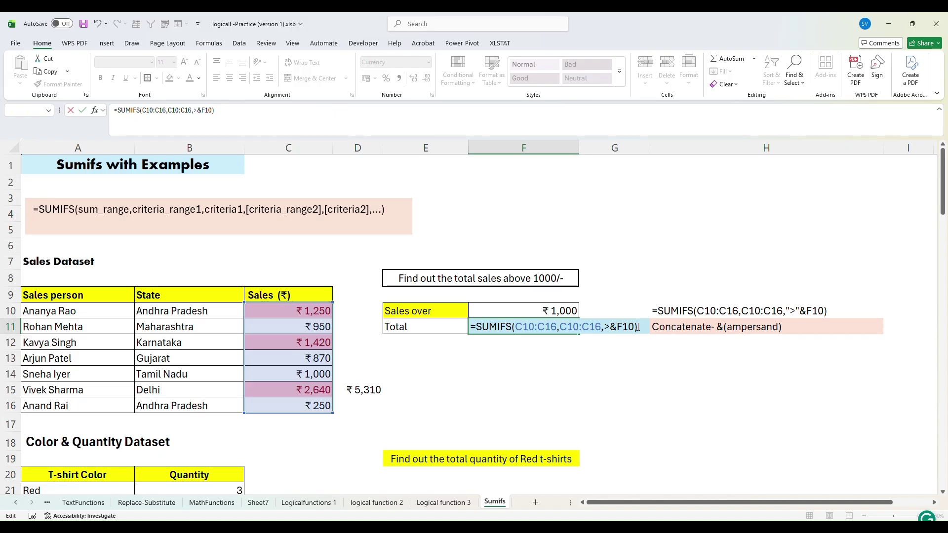
pyautogui.press('Return')
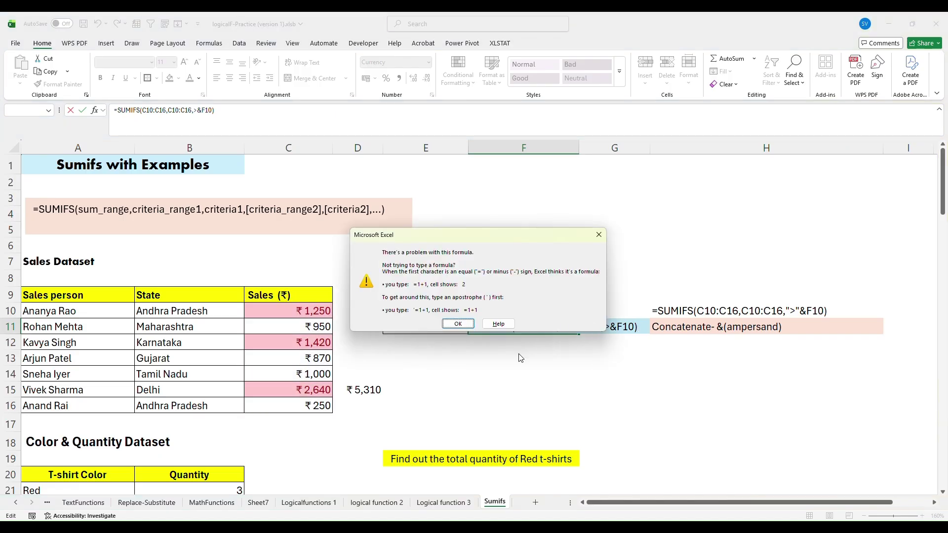
pyautogui.click(459, 324)
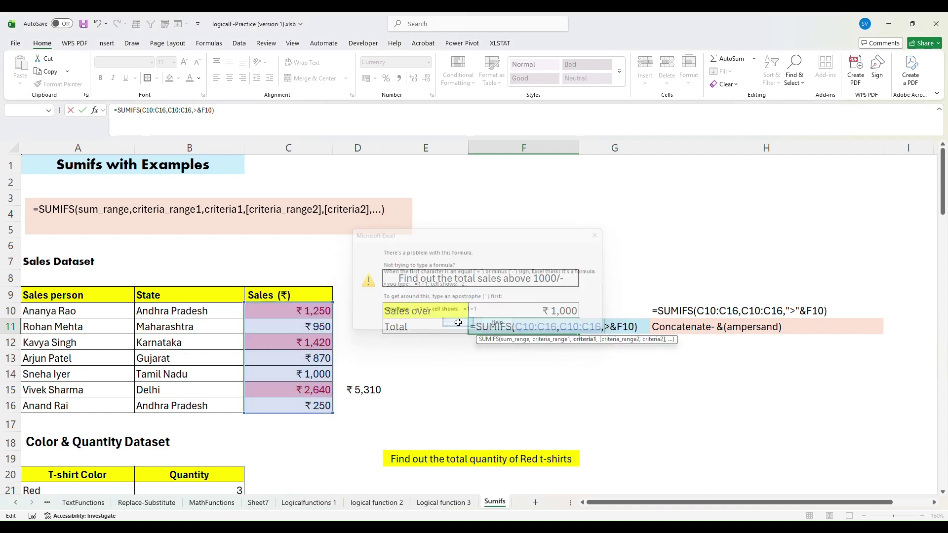
# Enclose the > operator in quotation marks and enter the F11 formula as =SUMIFS(C10:C16,C10:C16,">"&F10).
pyautogui.click(646, 327)
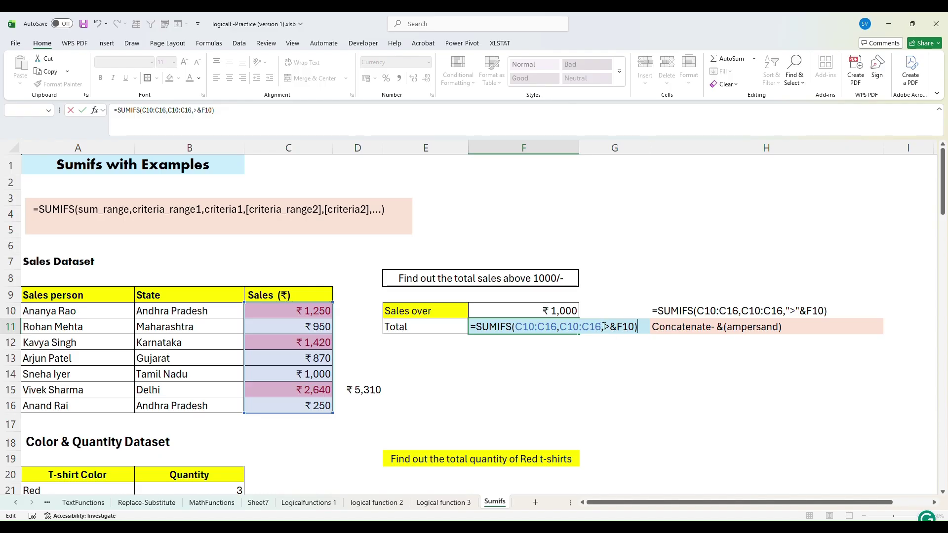
pyautogui.click(608, 326)
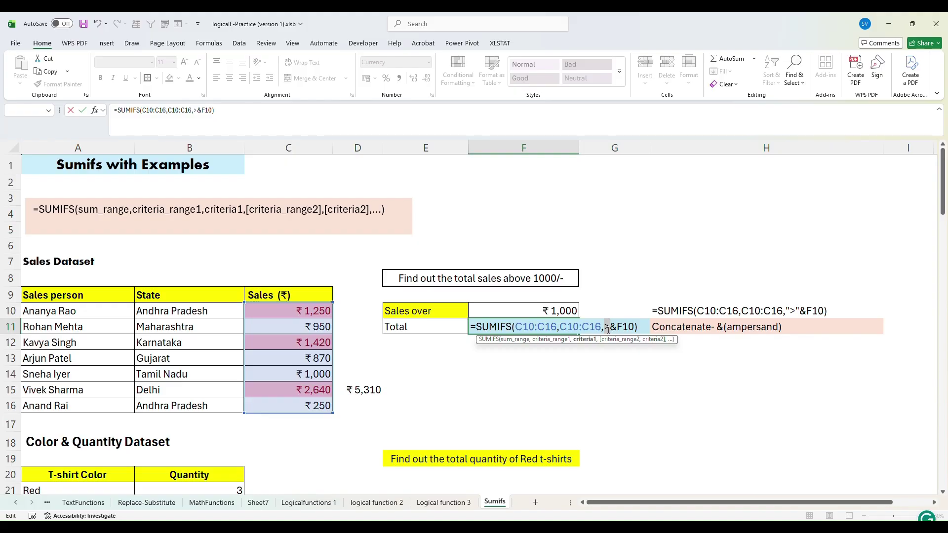
pyautogui.write('">"')
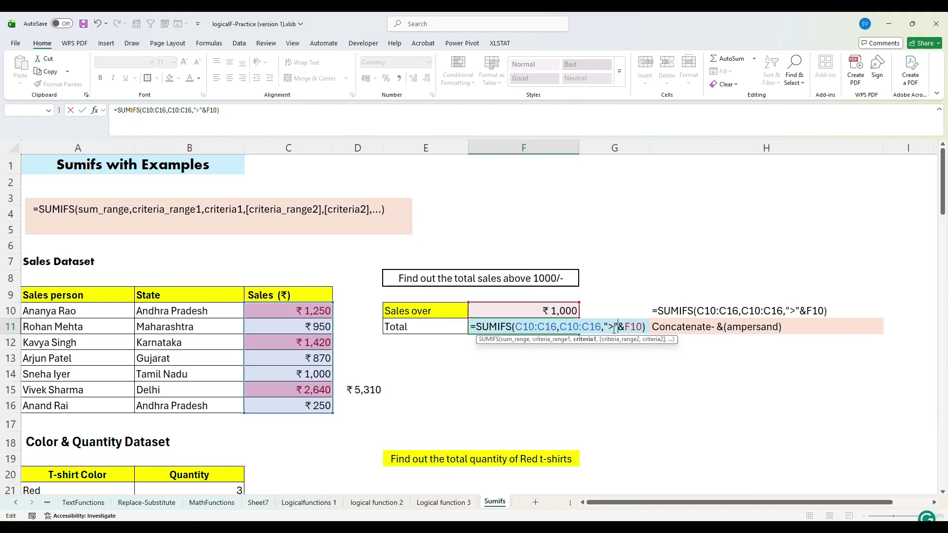
pyautogui.click(644, 328)
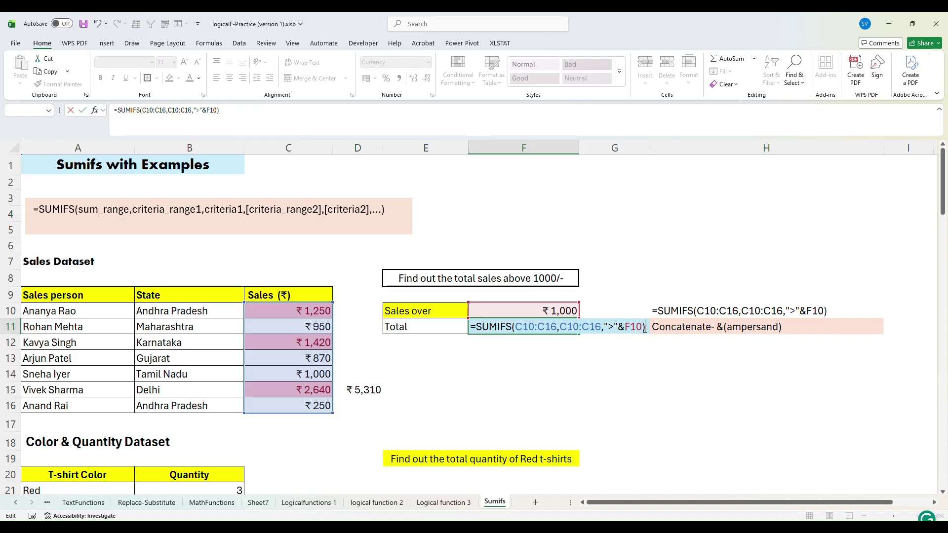
pyautogui.press('Return')
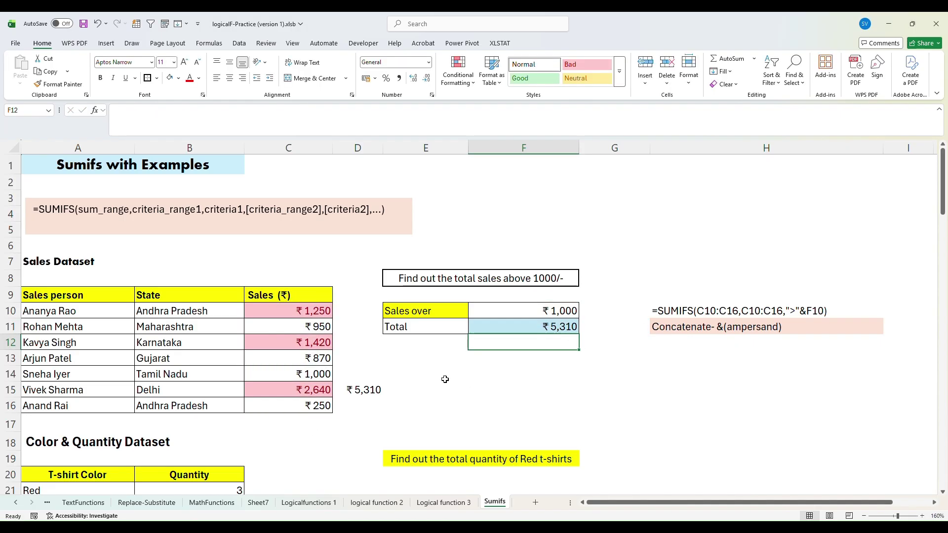
# Compare the SUMIFS total in F11 with the manual sum in D15 and the reference formula in H10.
pyautogui.press('Up')
pyautogui.click(378, 390)
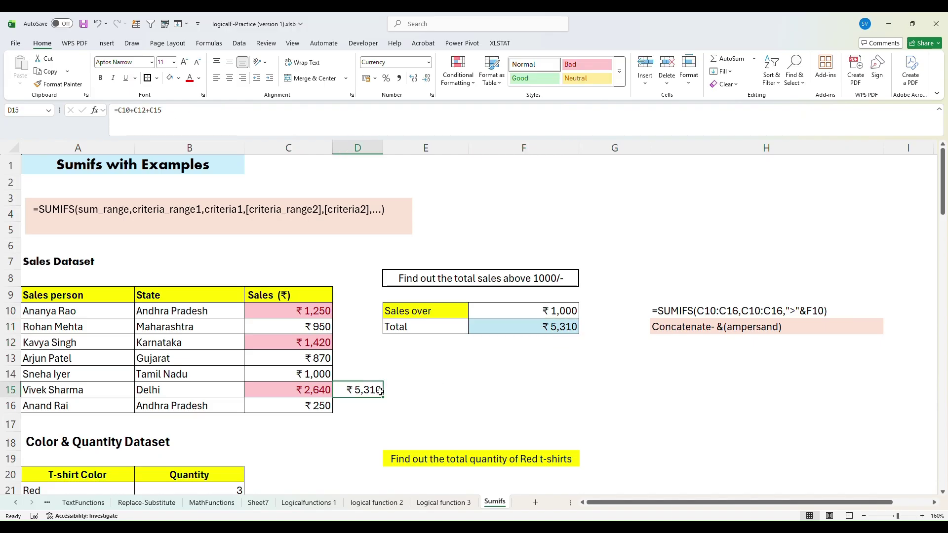
pyautogui.click(554, 327)
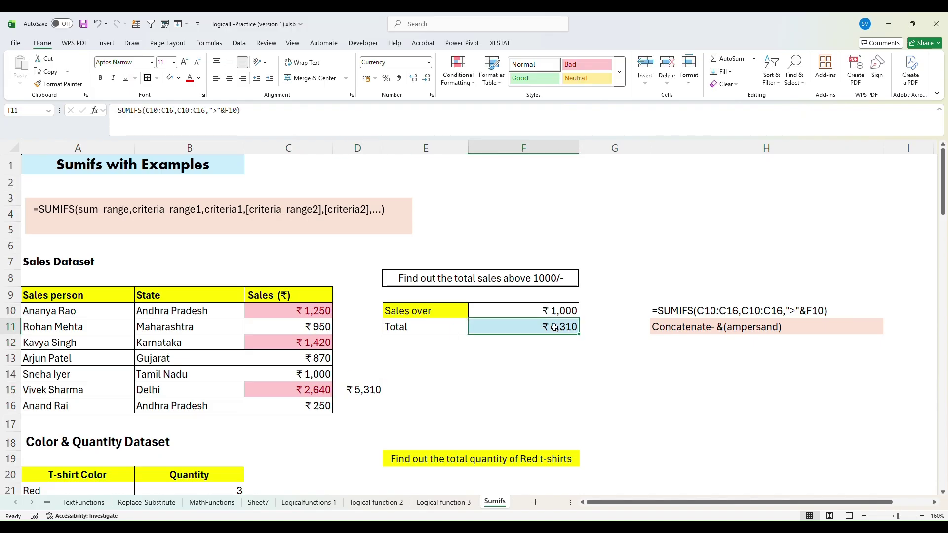
pyautogui.click(733, 309)
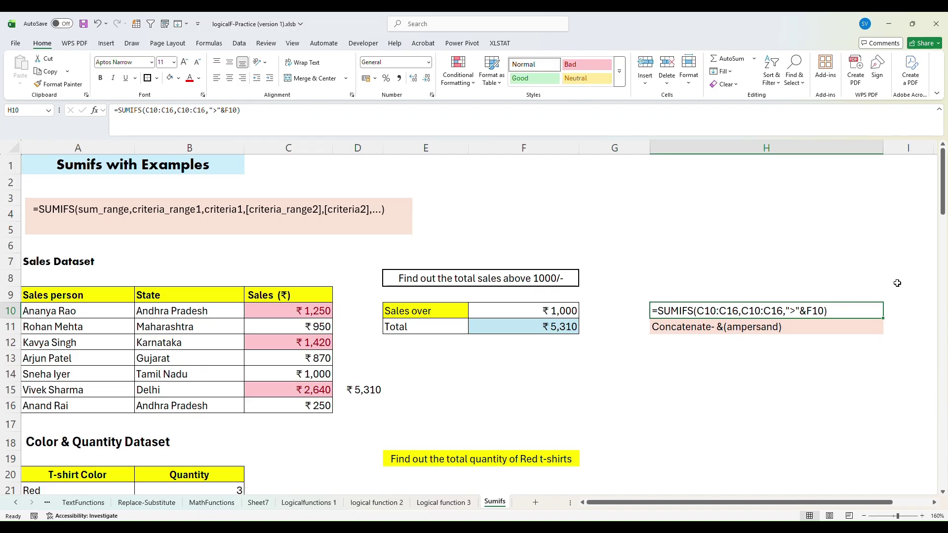
# Examine the Color & Quantity Dataset, the Red t-shirt quantity question and the Cell Reference Total column.
pyautogui.moveTo(944, 220); pyautogui.dragTo(944, 269)
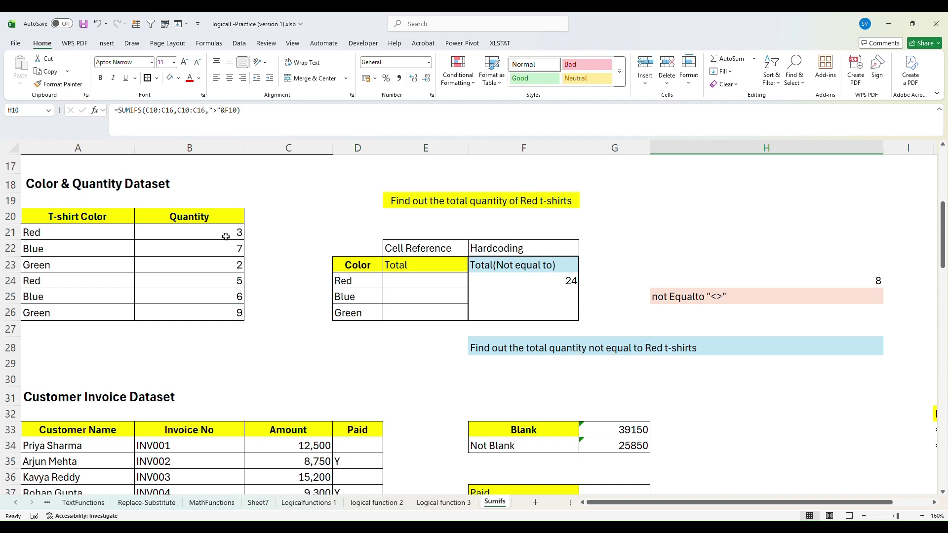
pyautogui.moveTo(221, 232); pyautogui.dragTo(228, 311)
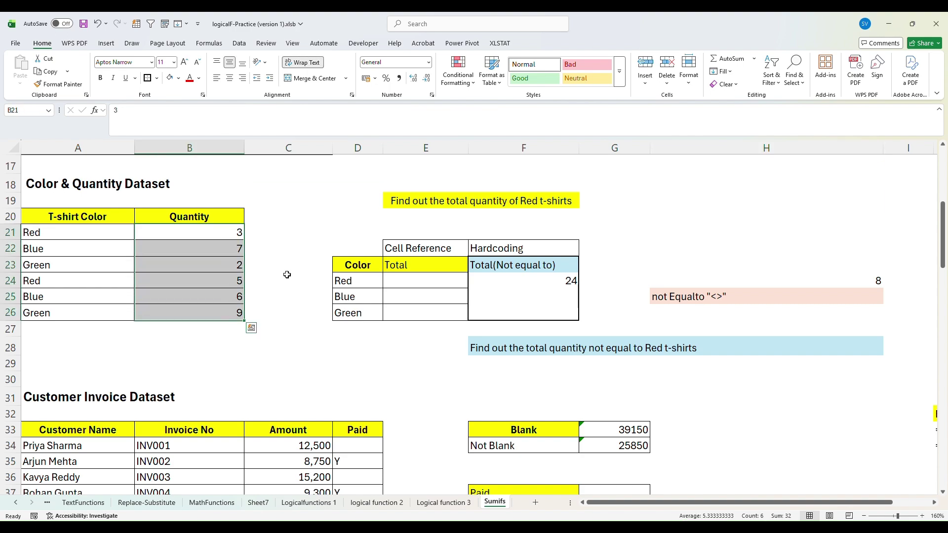
pyautogui.moveTo(287, 274); pyautogui.dragTo(365, 217)
pyautogui.click(394, 218)
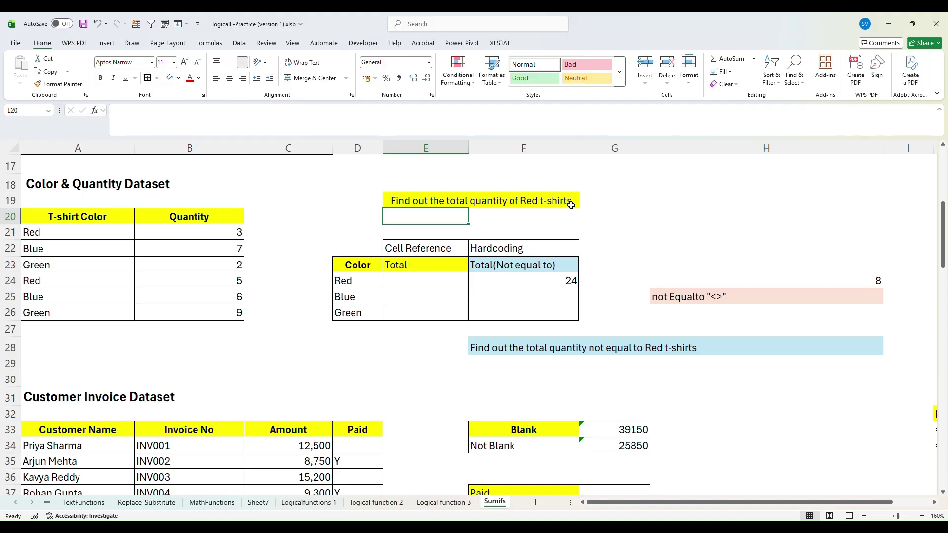
pyautogui.click(407, 248)
pyautogui.click(406, 267)
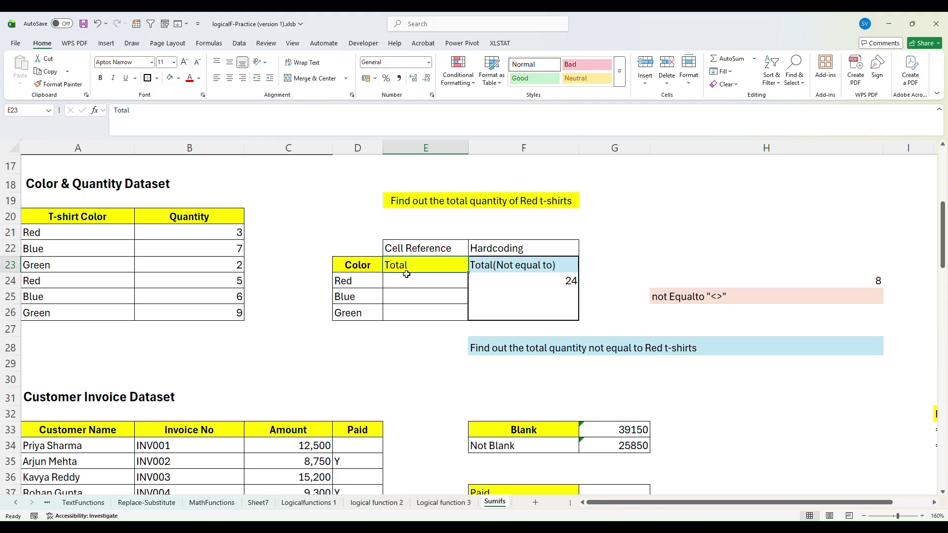
# Begin a SUMIFS formula in the Red row's Total cell E24, using quantities B21:B26 as the sum range.
pyautogui.click(407, 281)
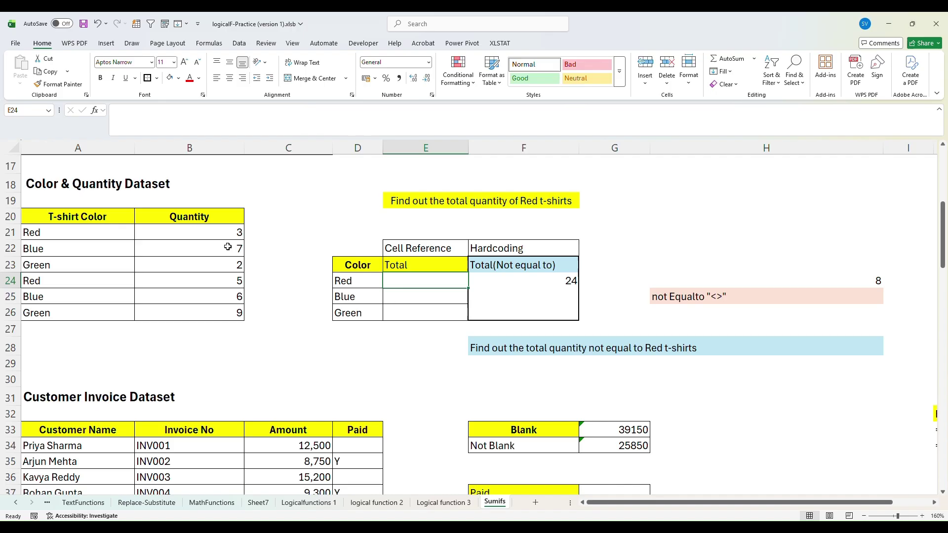
pyautogui.doubleClick(396, 281)
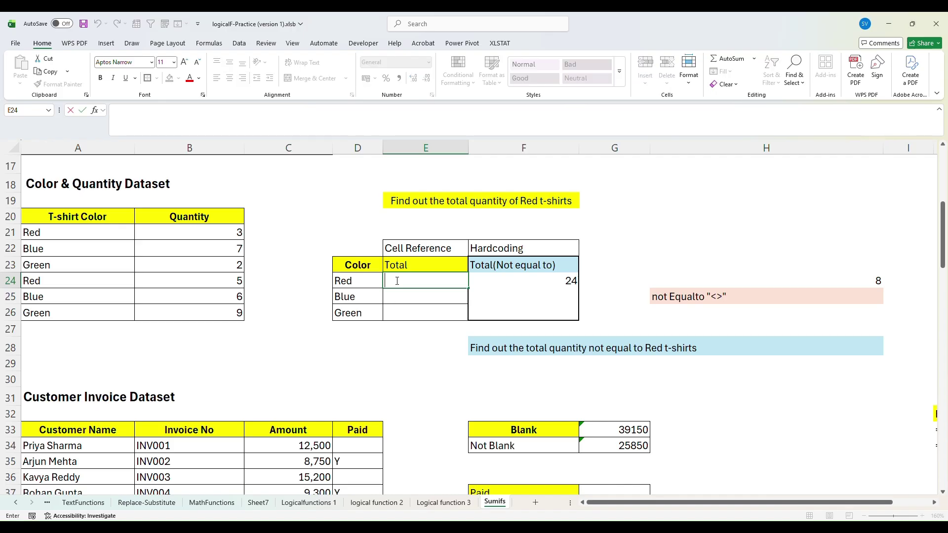
pyautogui.write('=')
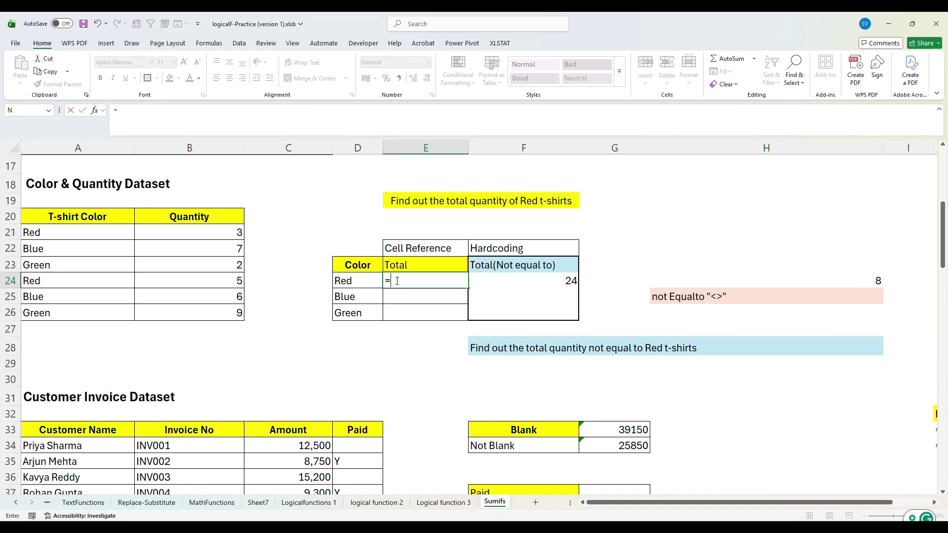
pyautogui.write('sumifs')
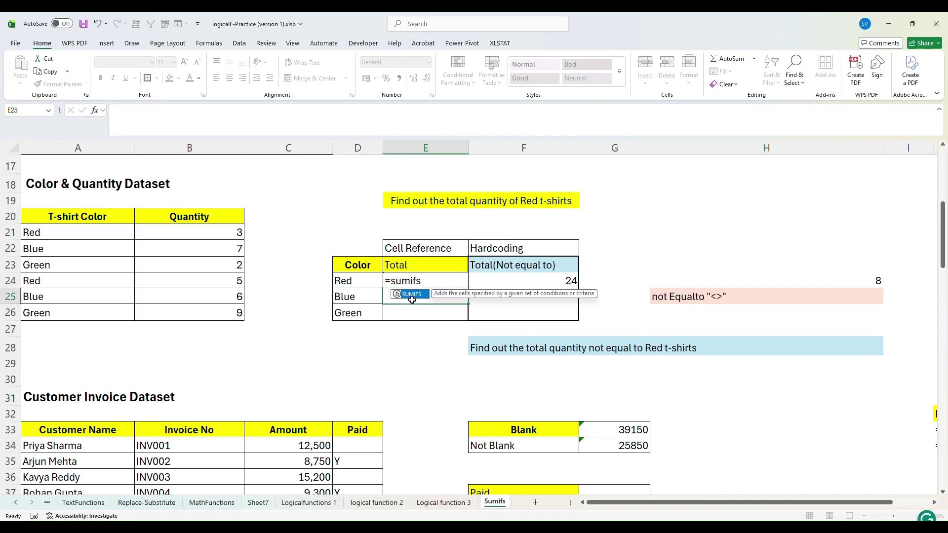
pyautogui.press('Return')
pyautogui.doubleClick(439, 283)
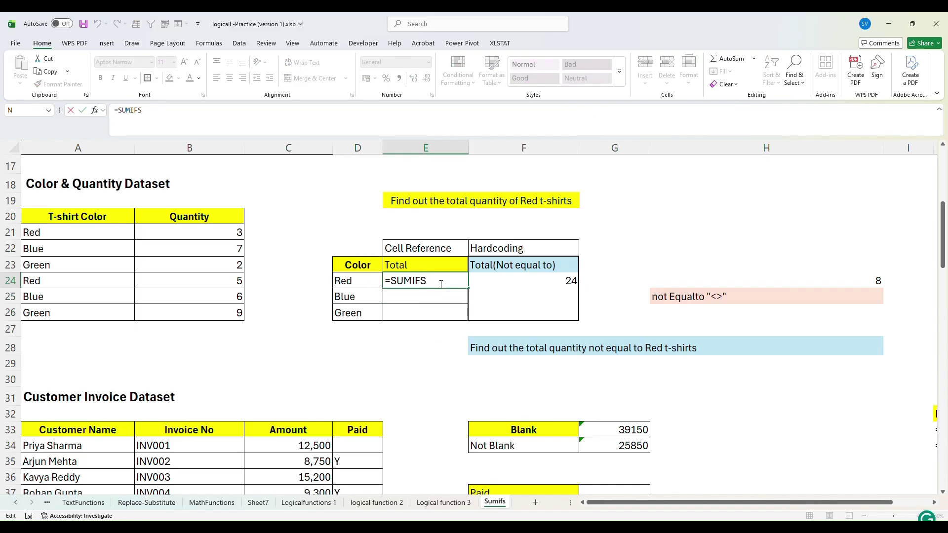
pyautogui.write('(')
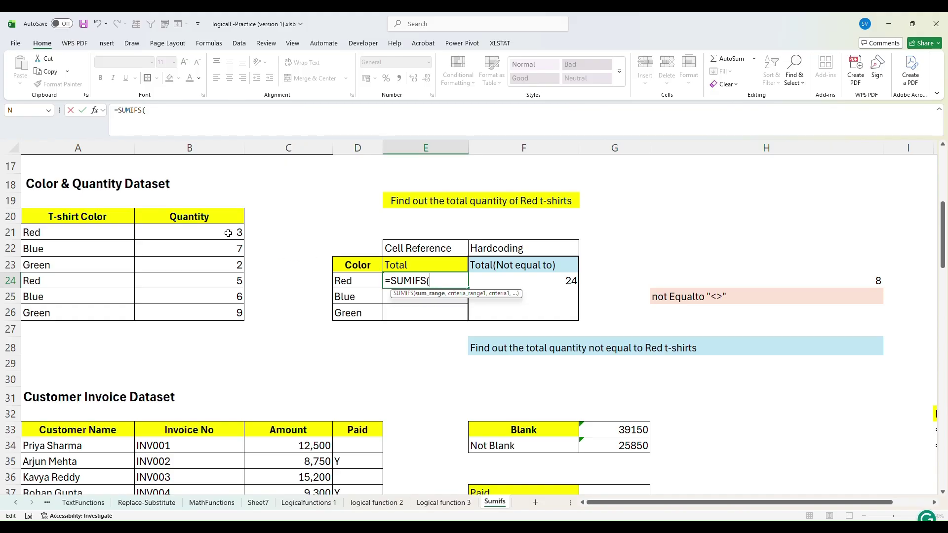
pyautogui.moveTo(228, 233); pyautogui.dragTo(234, 308)
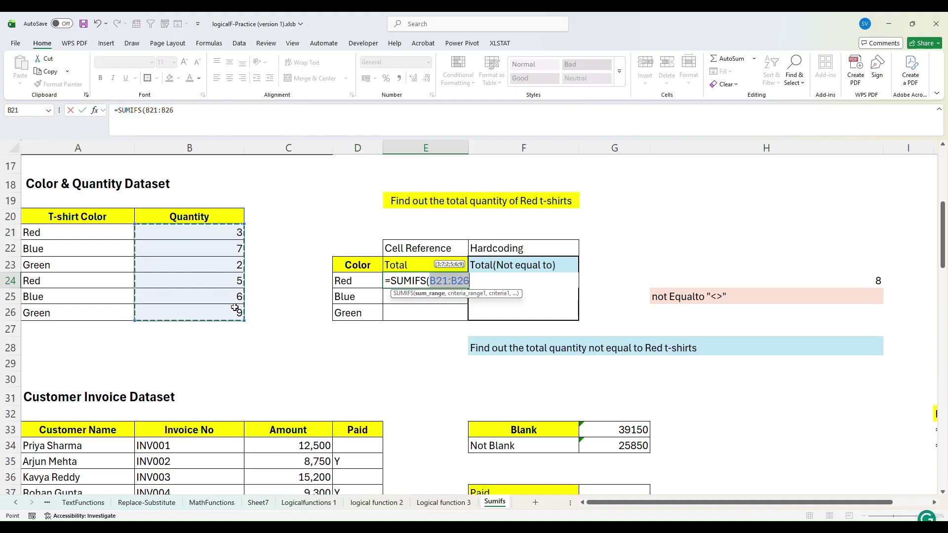
pyautogui.write(',')
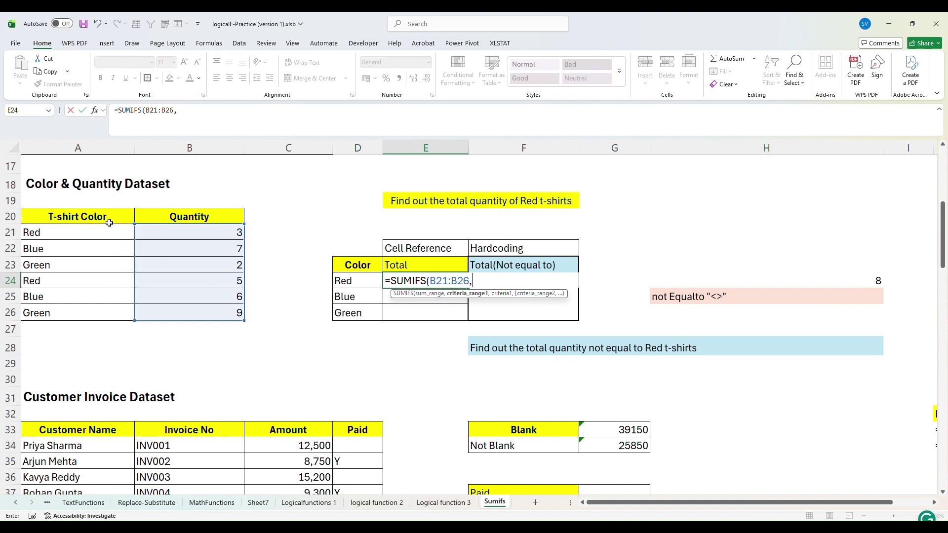
# Complete the E24 formula with criteria range A21:A26 and criterion D24, and review its cell references.
pyautogui.moveTo(109, 231); pyautogui.dragTo(113, 308)
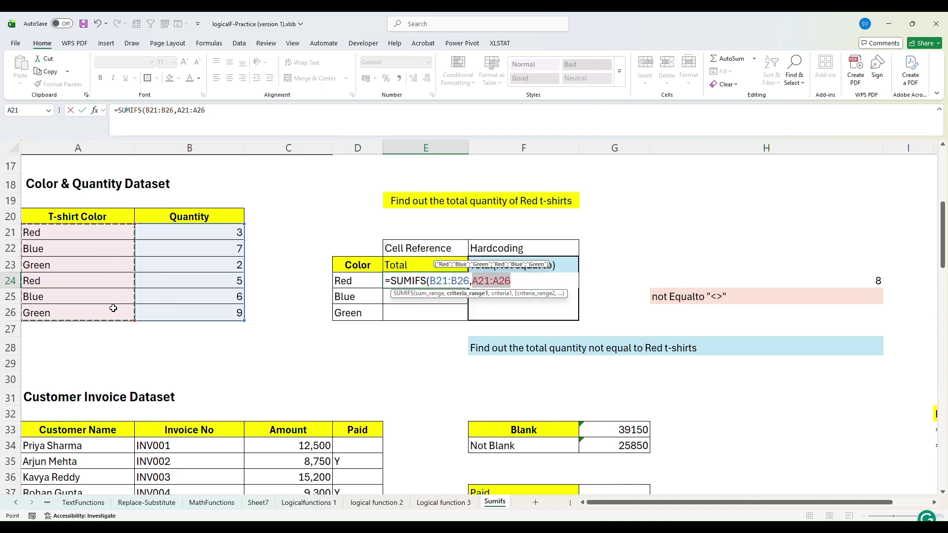
pyautogui.write(',')
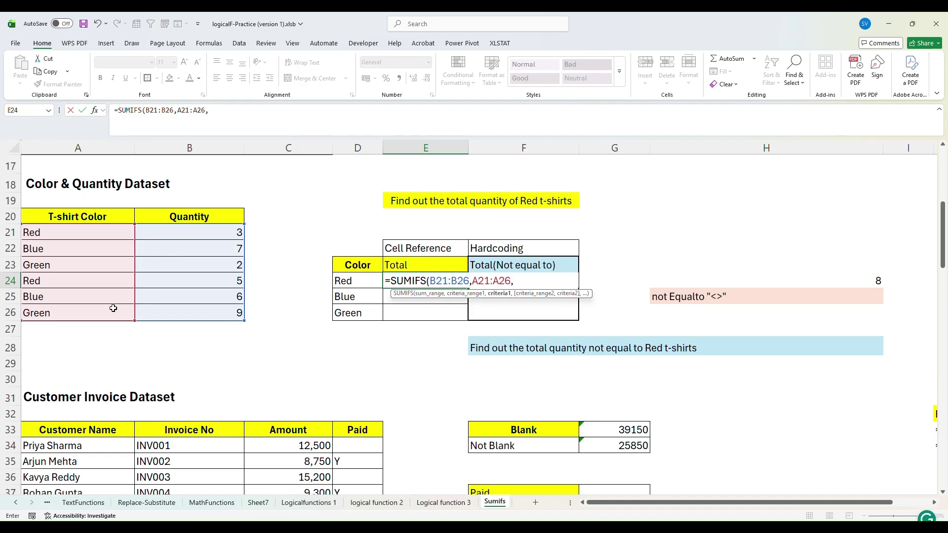
pyautogui.click(358, 283)
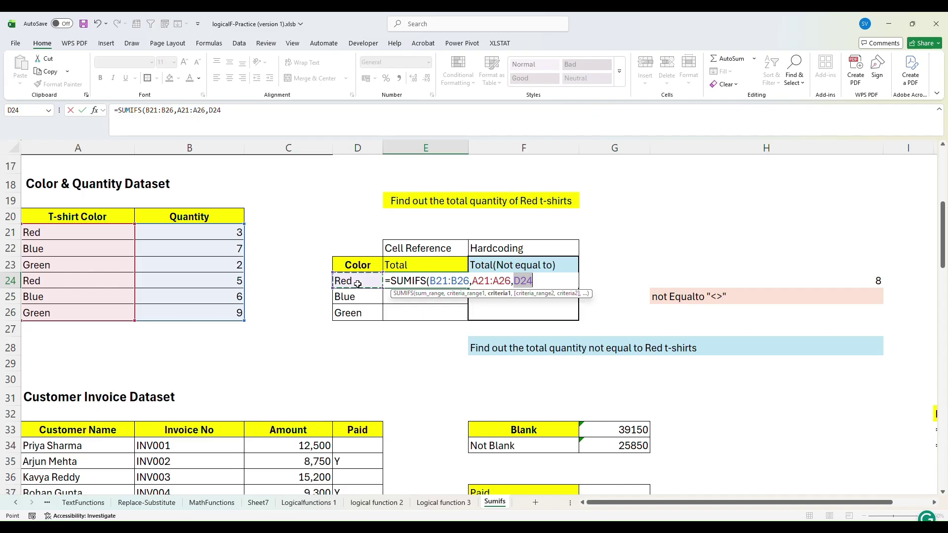
pyautogui.write(')')
pyautogui.press('Return')
pyautogui.click(422, 278)
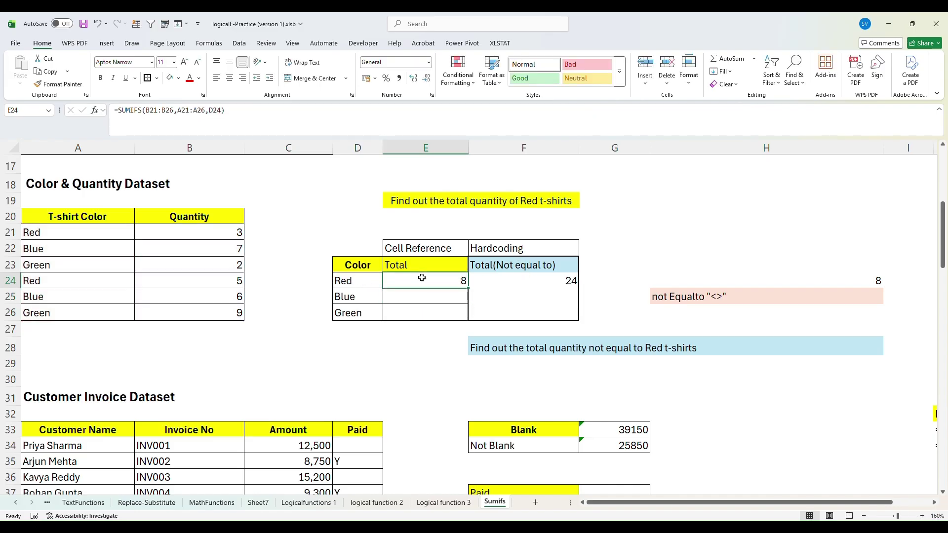
pyautogui.doubleClick(422, 278)
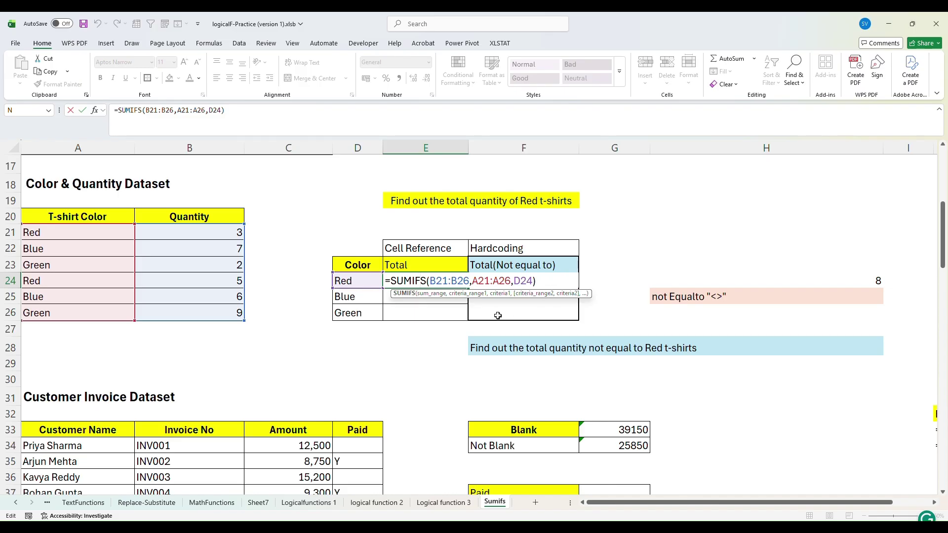
# Remove the "="& prefix from the criterion in H24, making it =SUMIFS(B$21:B$26,A$21:A$26, D24), and reopen the formula for review.
pyautogui.click(672, 284)
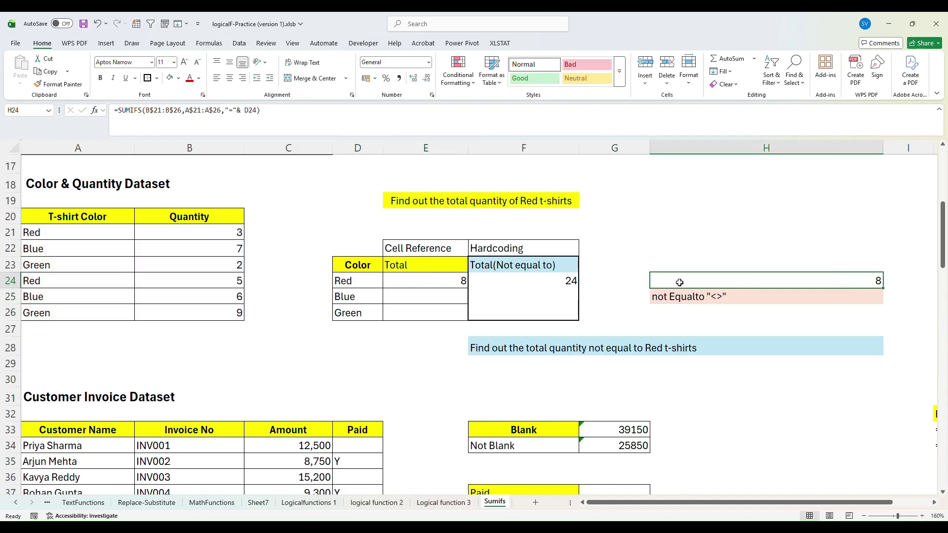
pyautogui.doubleClick(679, 282)
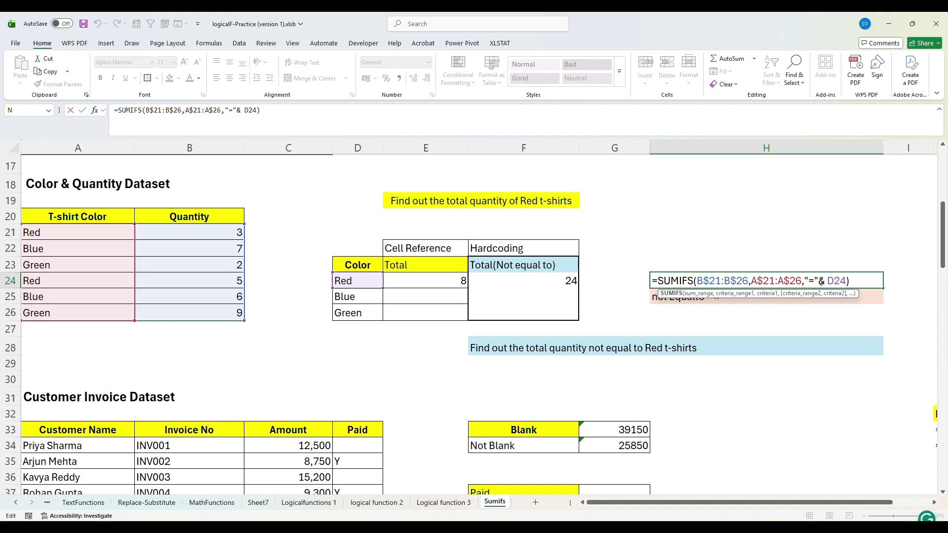
pyautogui.click(827, 280)
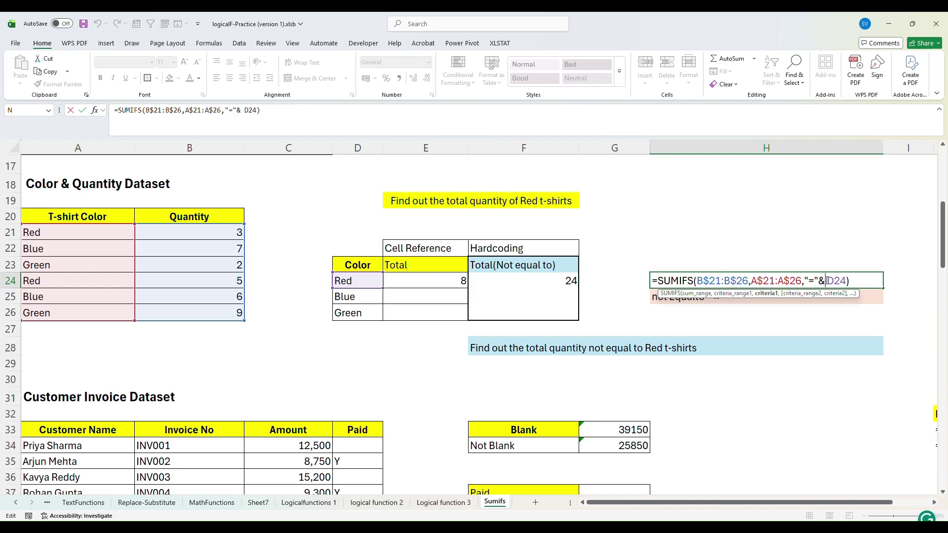
pyautogui.press('BackSpace')
pyautogui.press('BackSpace')
pyautogui.press('BackSpace')
pyautogui.press('BackSpace')
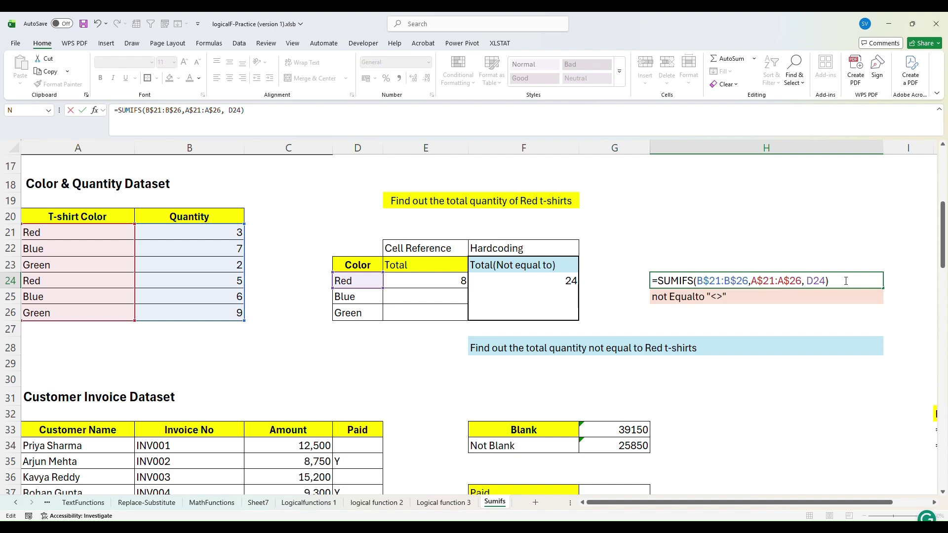
pyautogui.press('Return')
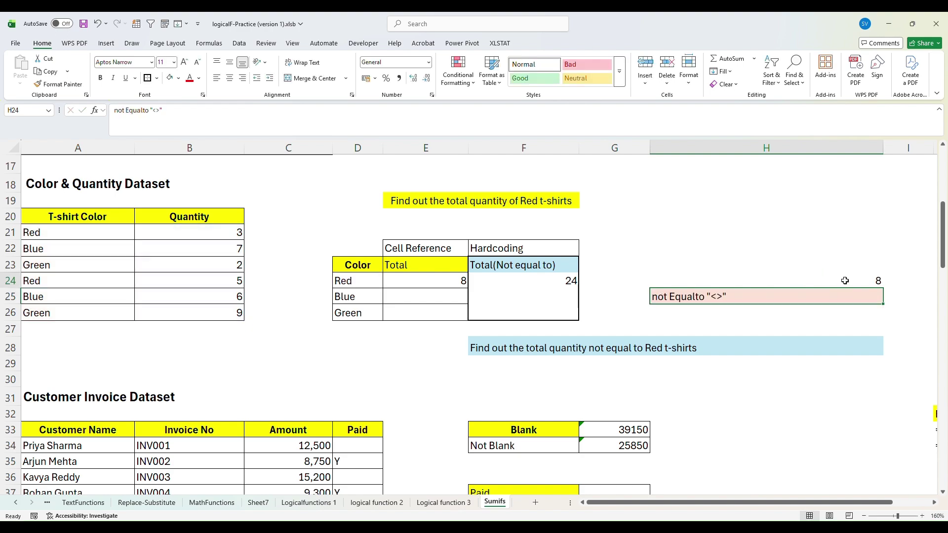
pyautogui.click(845, 280)
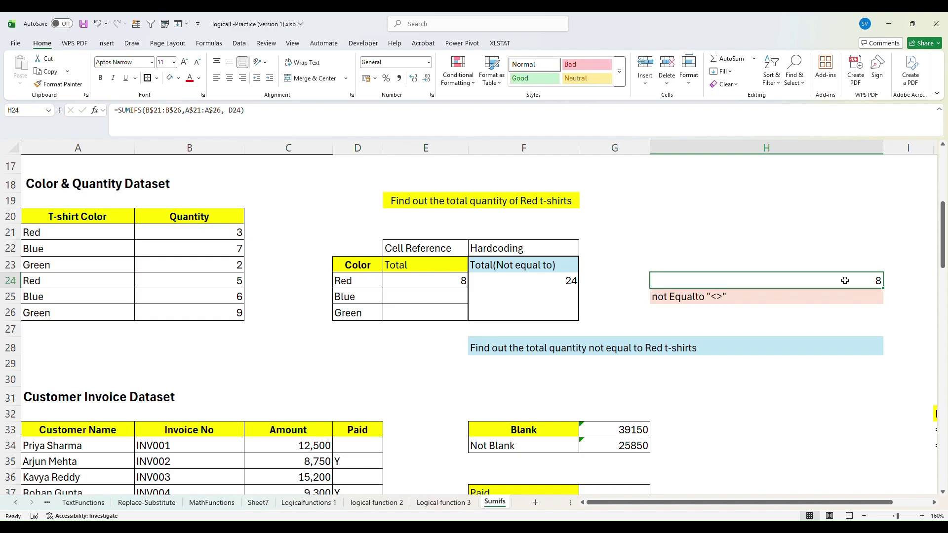
pyautogui.doubleClick(845, 280)
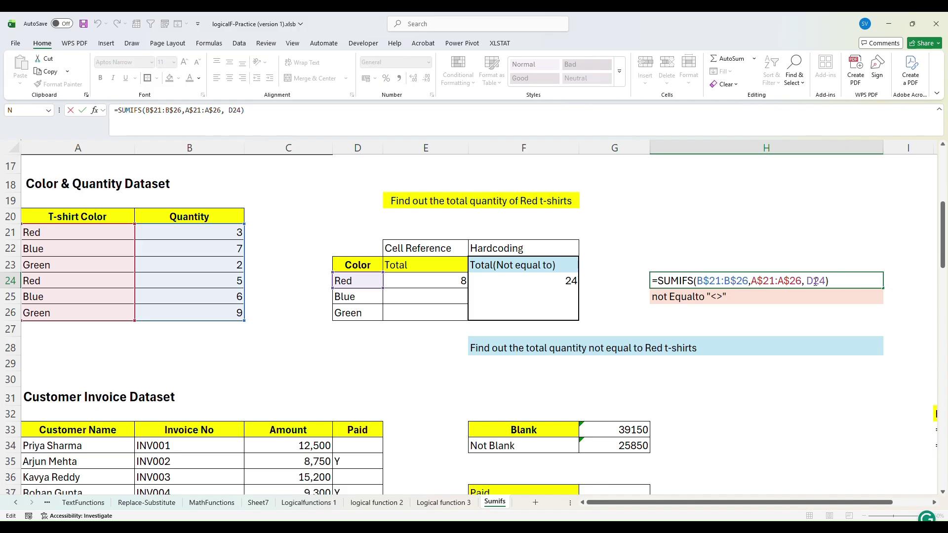
# Copy the SUMIFS formula from the Red row's Total cell E24 down to the Blue and Green rows, E25:E26.
pyautogui.scroll(4, 906, 200)
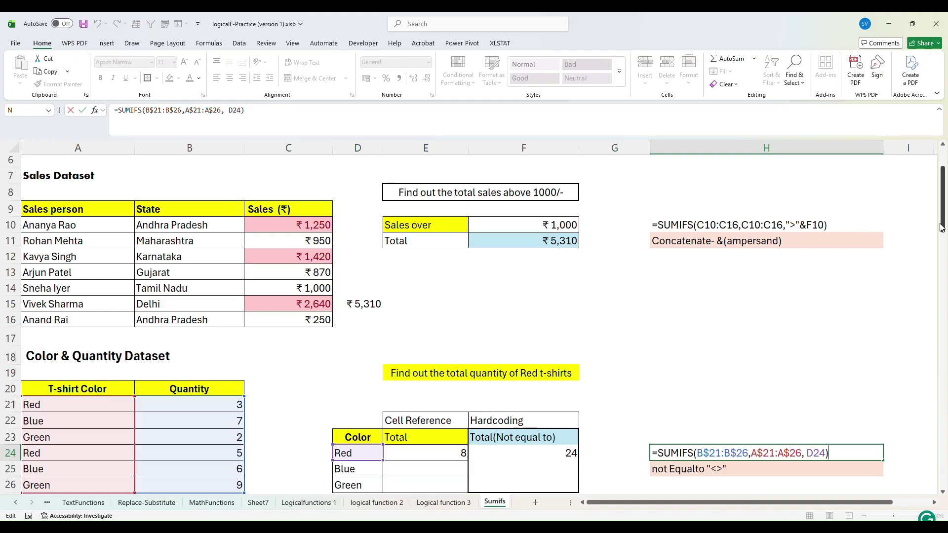
pyautogui.scroll(-1, 913, 222)
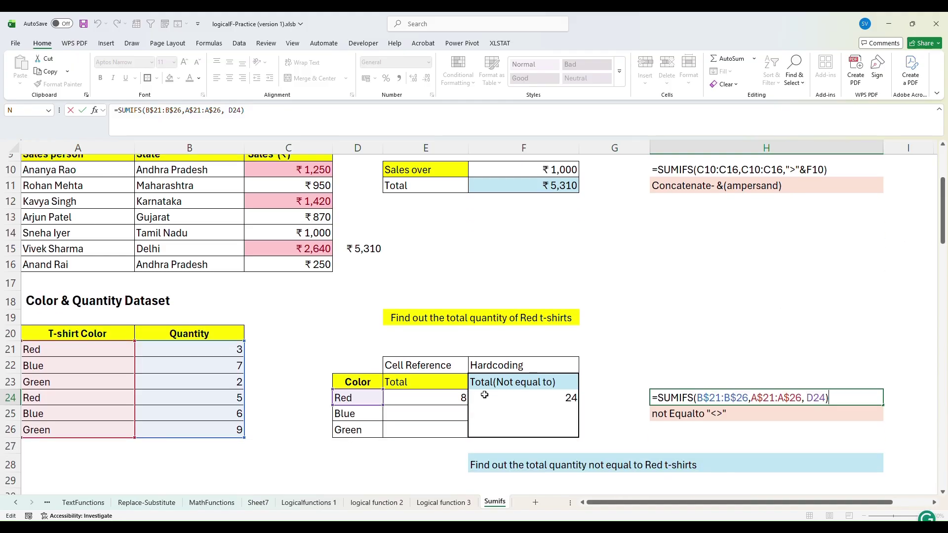
pyautogui.click(464, 399)
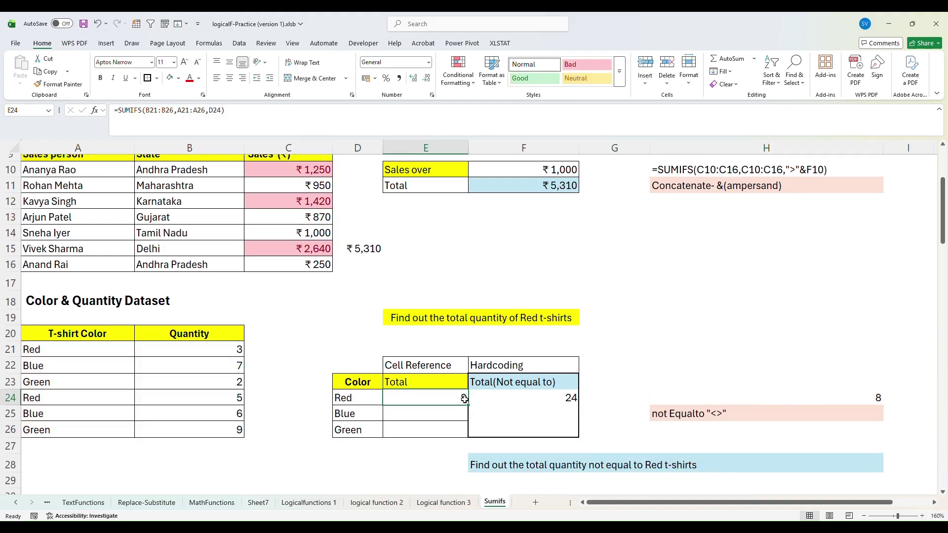
pyautogui.click(367, 416)
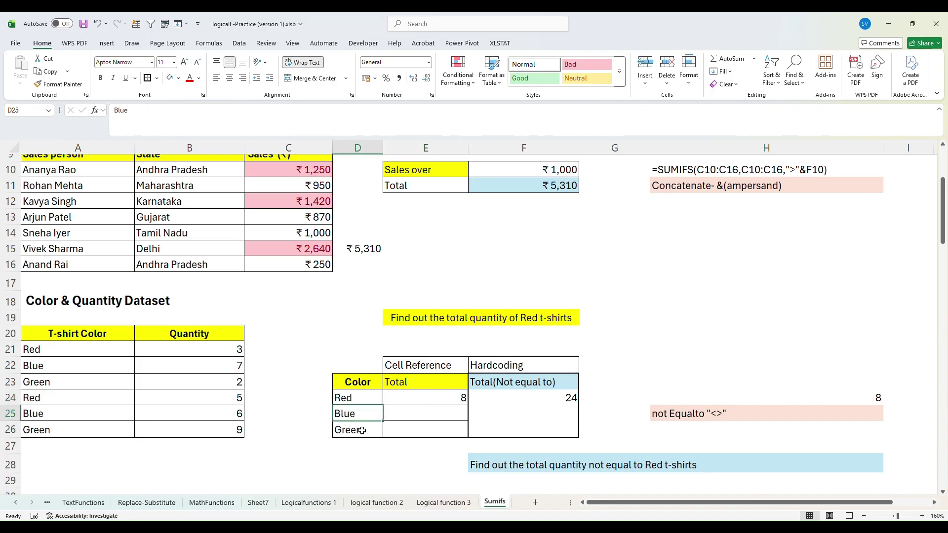
pyautogui.click(362, 430)
pyautogui.click(464, 400)
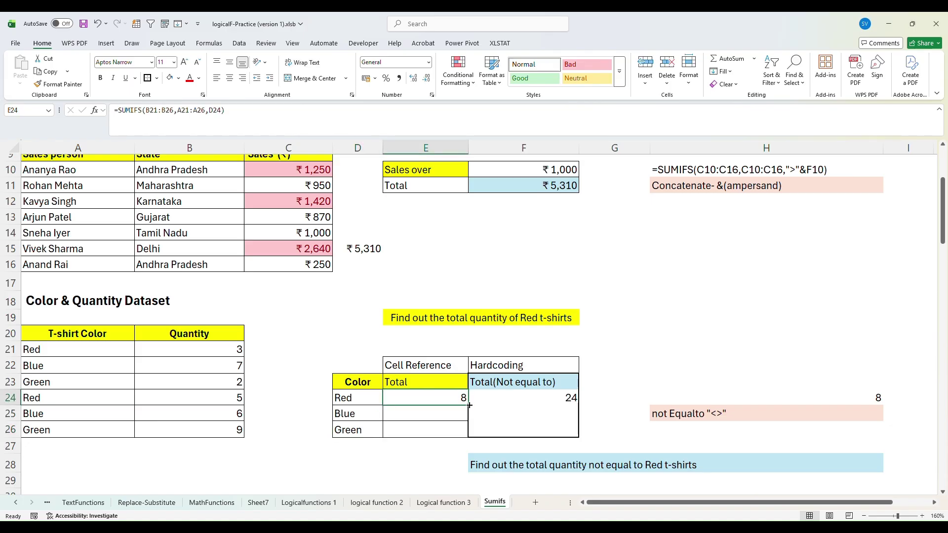
pyautogui.moveTo(469, 405); pyautogui.dragTo(469, 434)
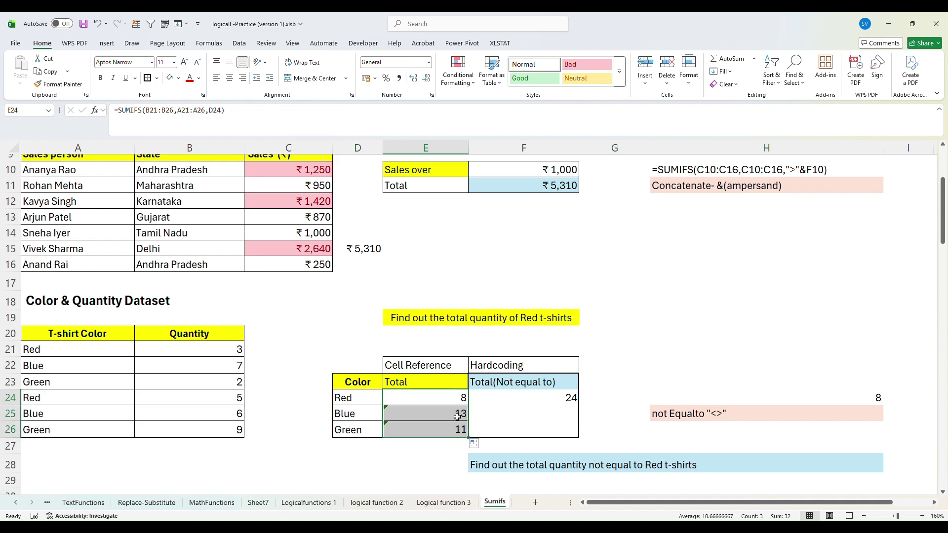
# Inspect the copied formulas in E25 and E26, checking the error warning options and the shifted ranges in E25.
pyautogui.click(390, 411)
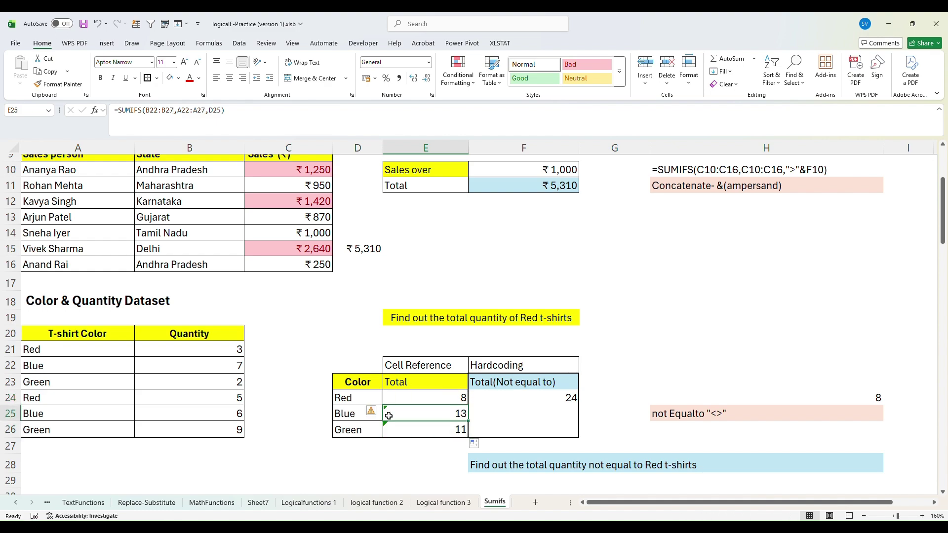
pyautogui.click(386, 426)
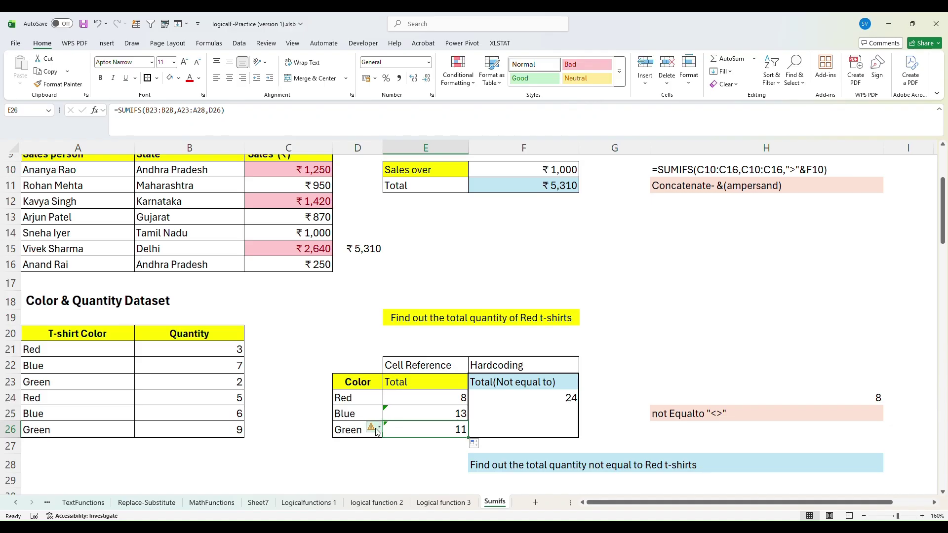
pyautogui.click(388, 412)
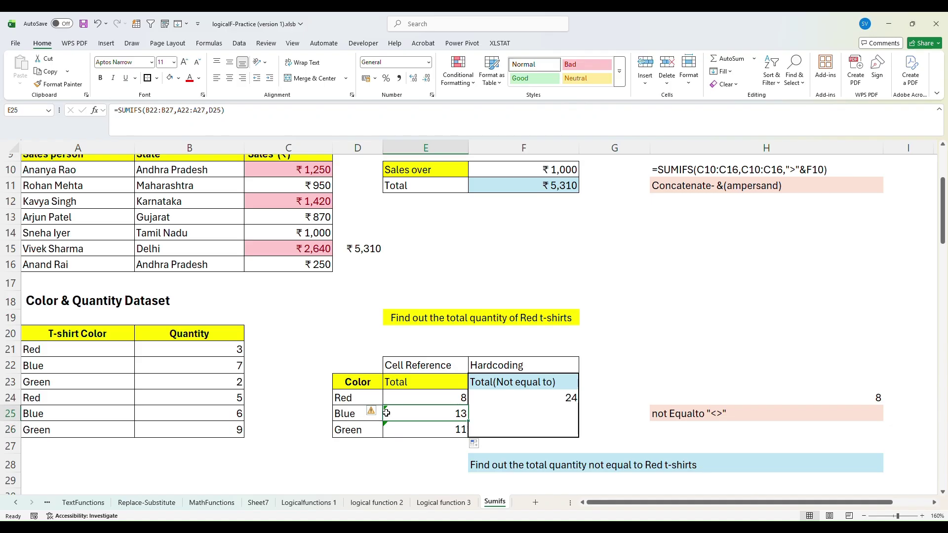
pyautogui.click(381, 414)
pyautogui.click(384, 413)
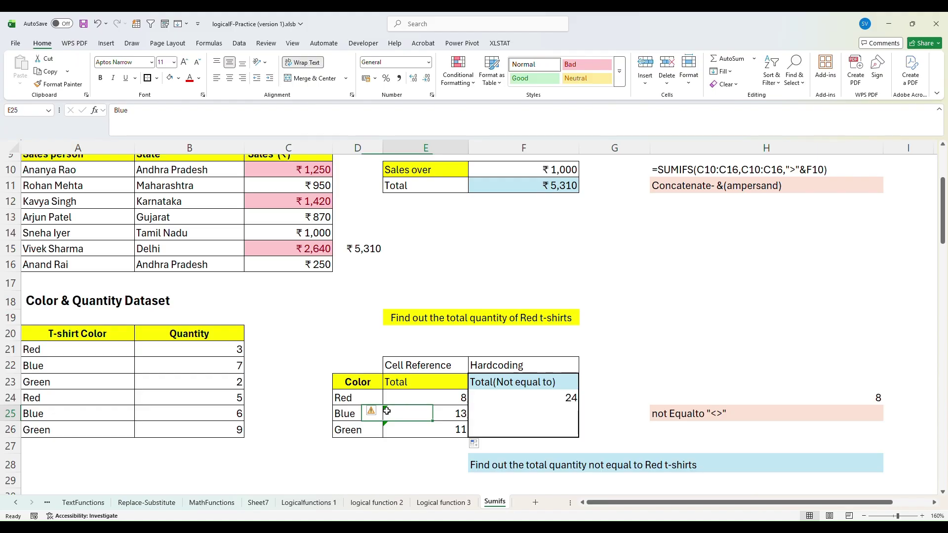
pyautogui.click(378, 413)
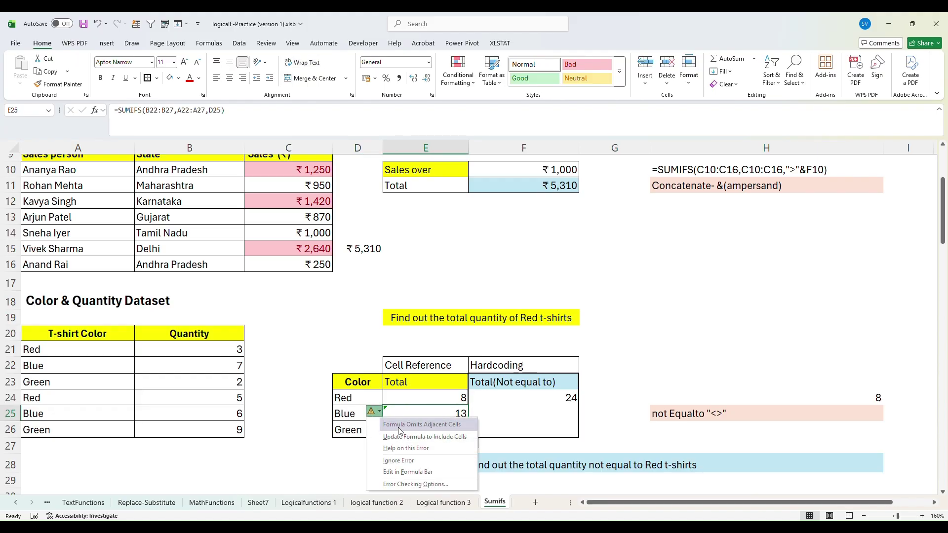
pyautogui.click(445, 413)
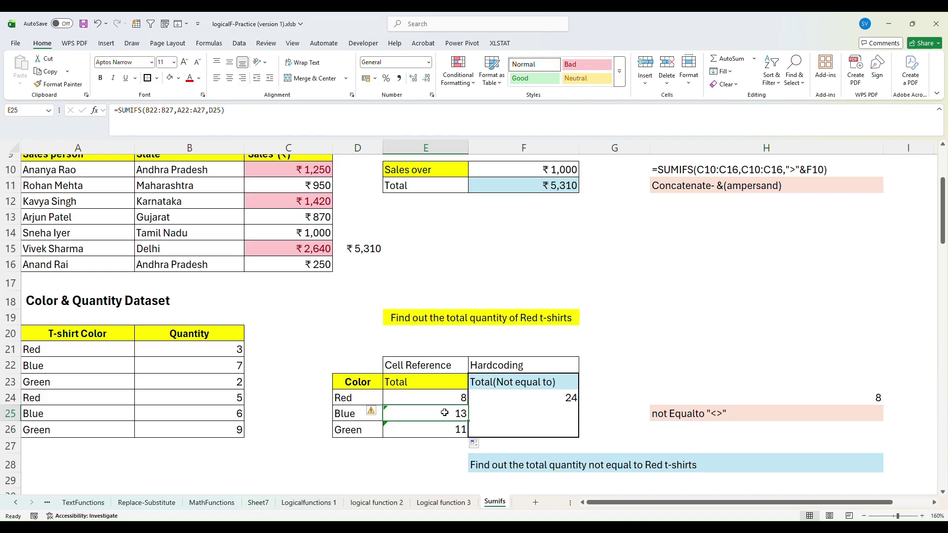
pyautogui.doubleClick(444, 412)
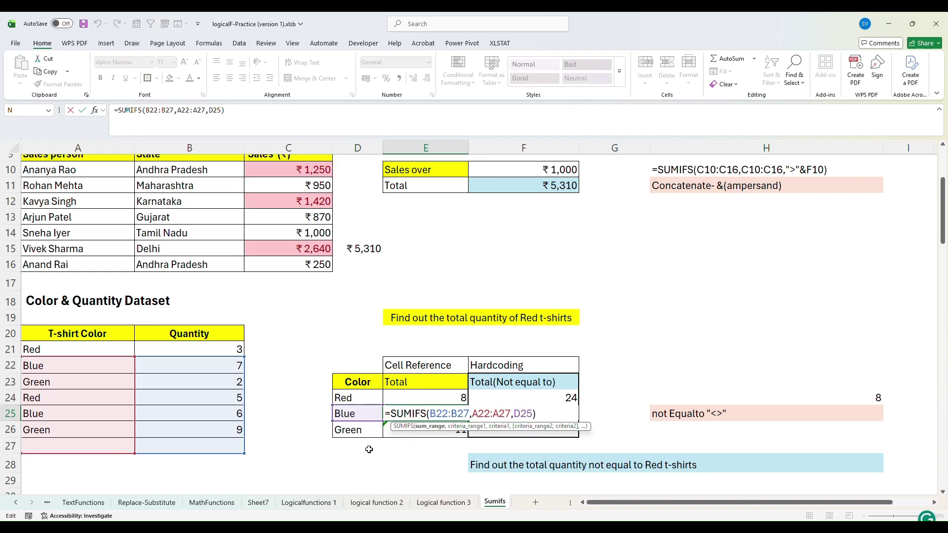
pyautogui.press('Return')
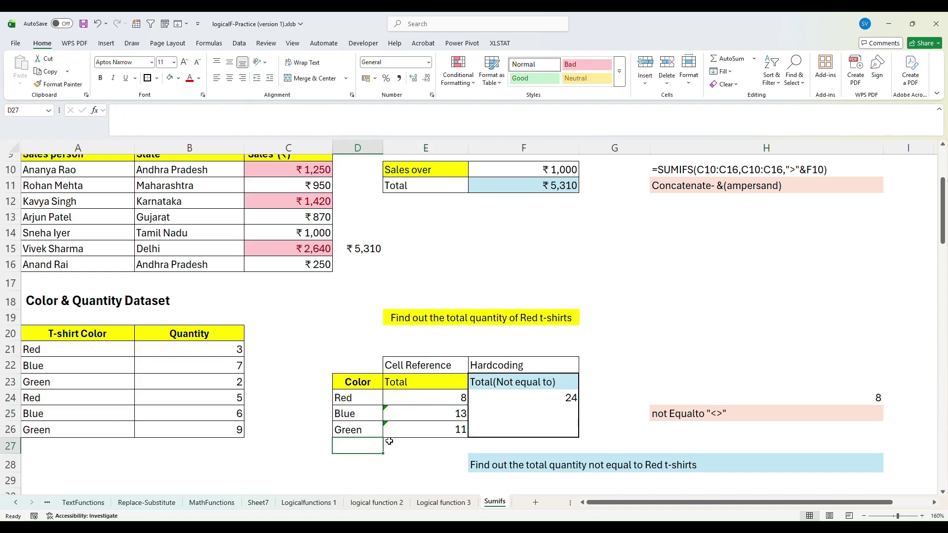
# Make both ranges in the E24 formula fully absolute, giving =SUMIFS($B$21:$B$26,$A$21:$A$26,D24).
pyautogui.click(420, 397)
pyautogui.doubleClick(420, 397)
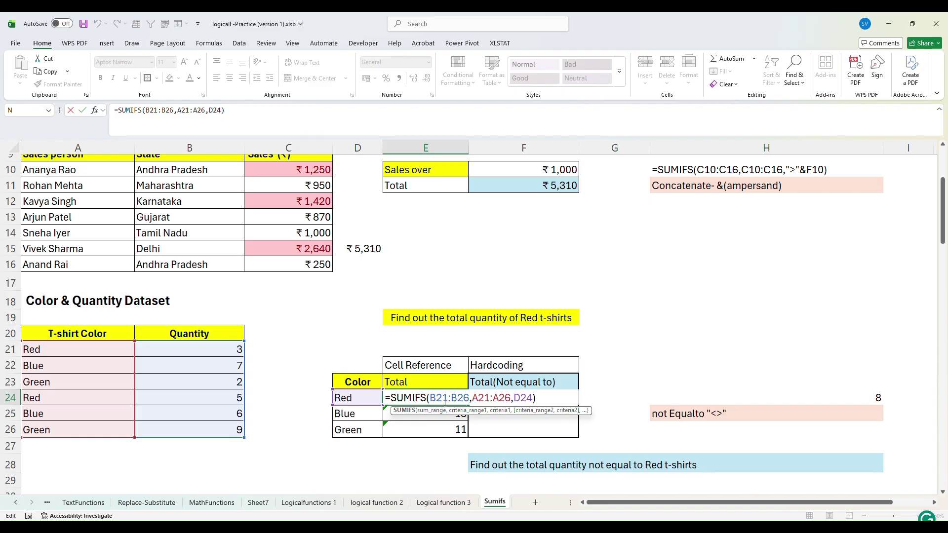
pyautogui.click(437, 399)
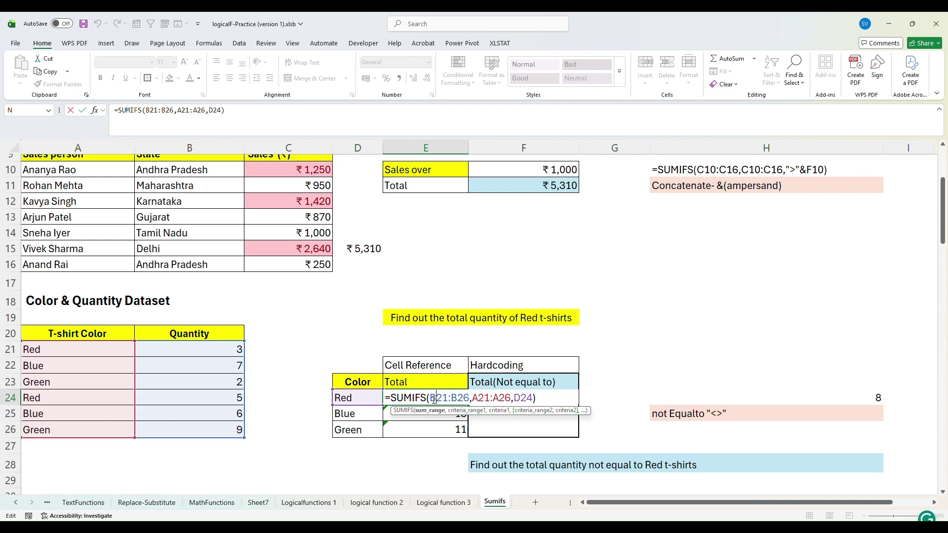
pyautogui.moveTo(430, 398); pyautogui.dragTo(510, 400)
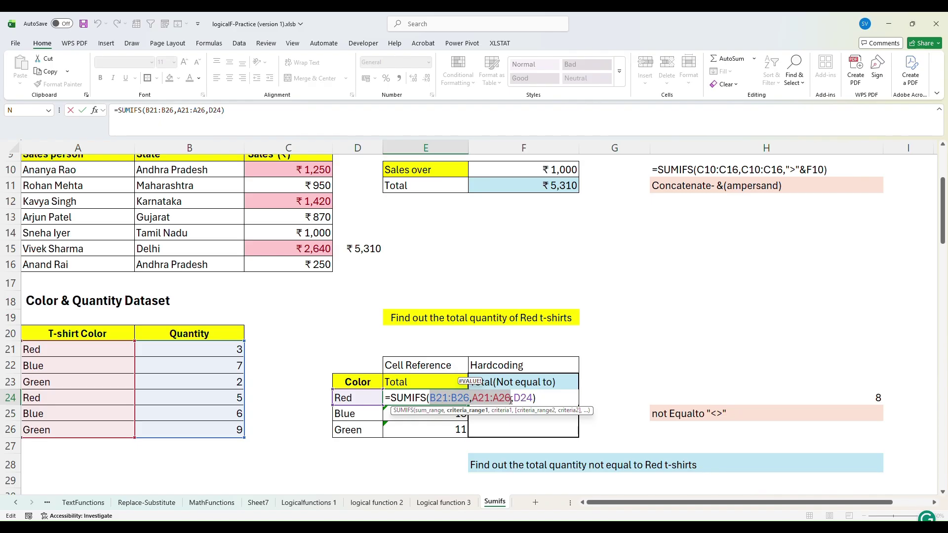
pyautogui.press('F4')
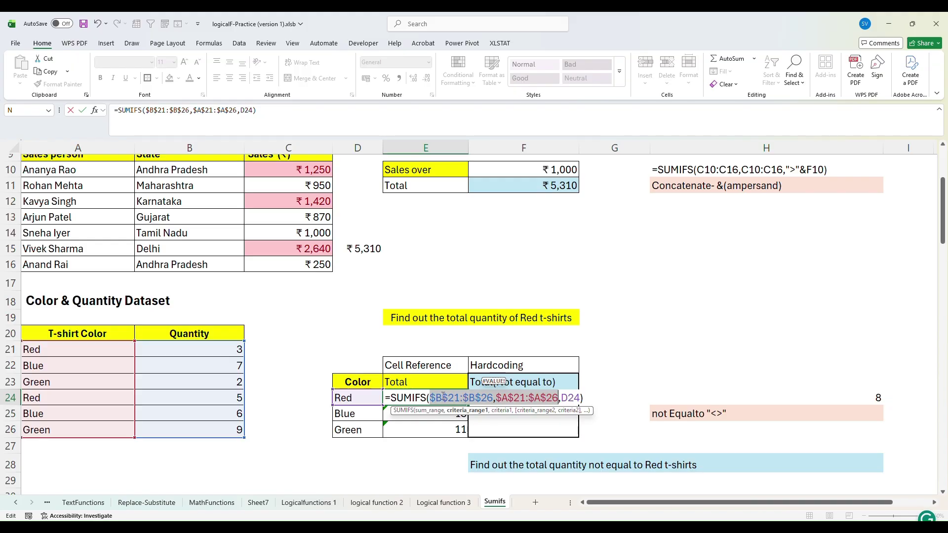
pyautogui.click(609, 388)
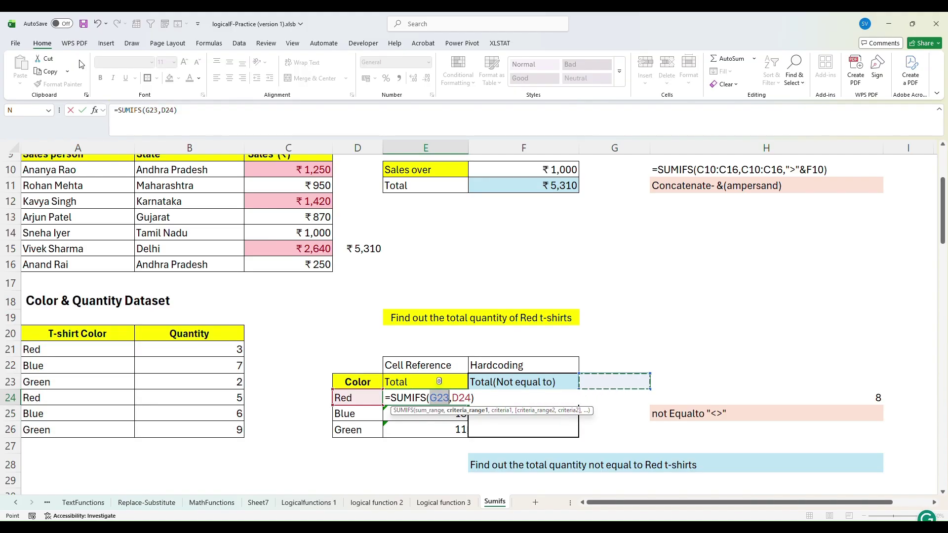
pyautogui.click(98, 24)
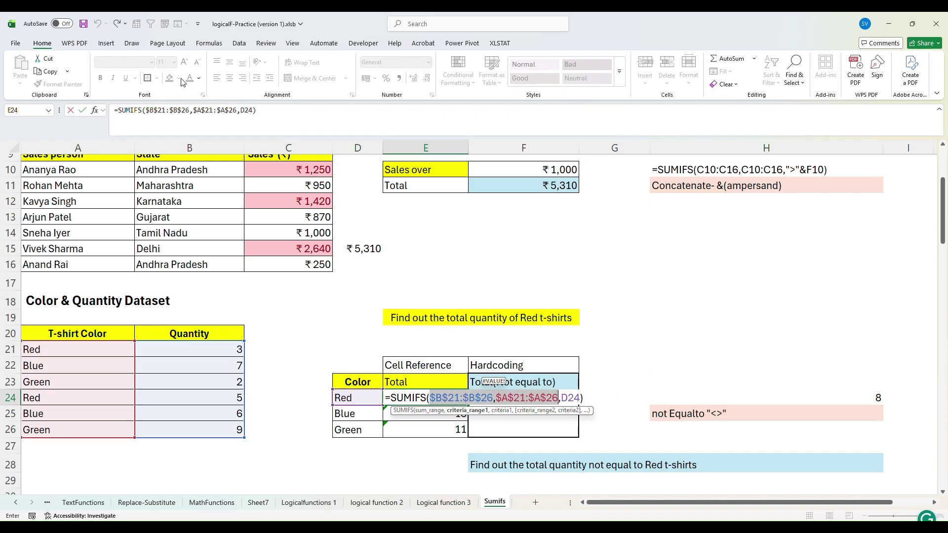
pyautogui.click(275, 110)
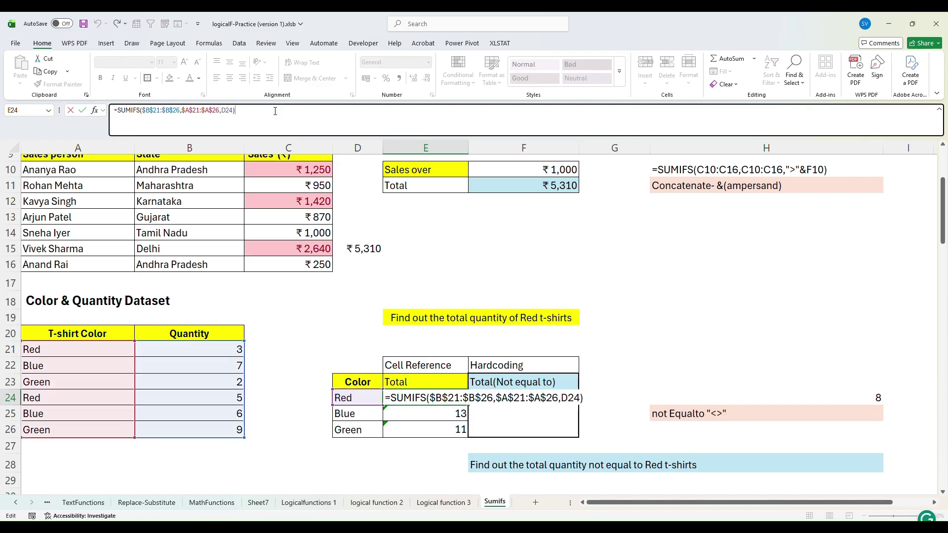
pyautogui.press('Return')
# Change the ranges in E24 to row-locked references, giving =SUMIFS(B$21:B$26,A$21:A$26,D24), and keep the cell selected.
pyautogui.doubleClick(406, 395)
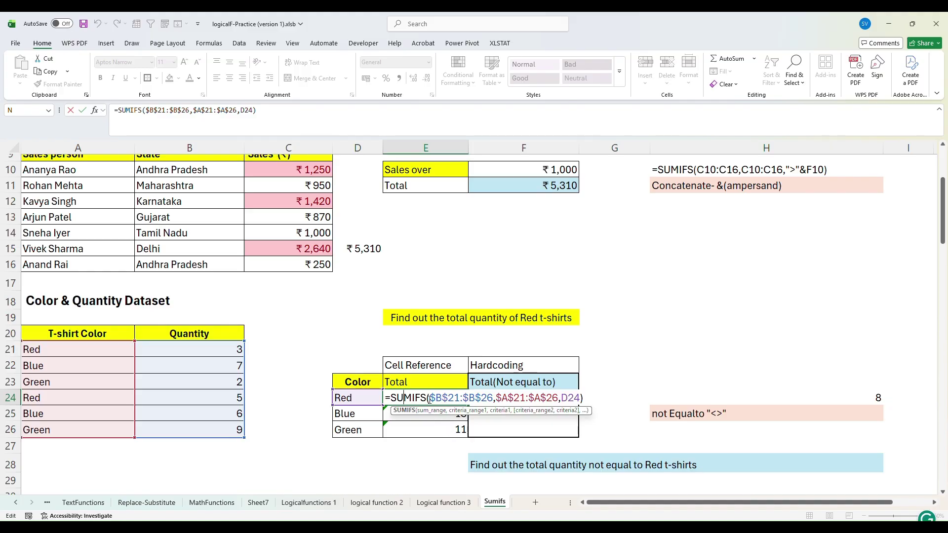
pyautogui.moveTo(430, 399); pyautogui.dragTo(558, 396)
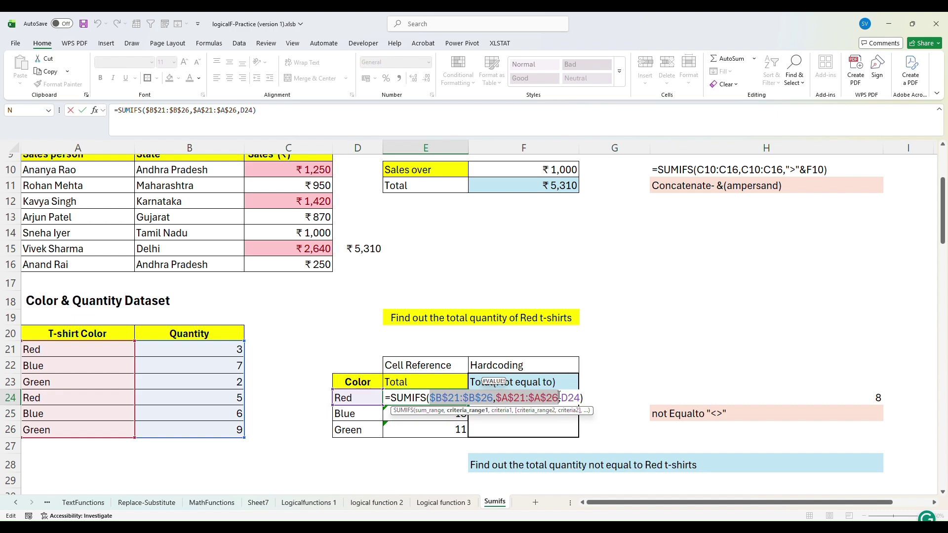
pyautogui.press('F4')
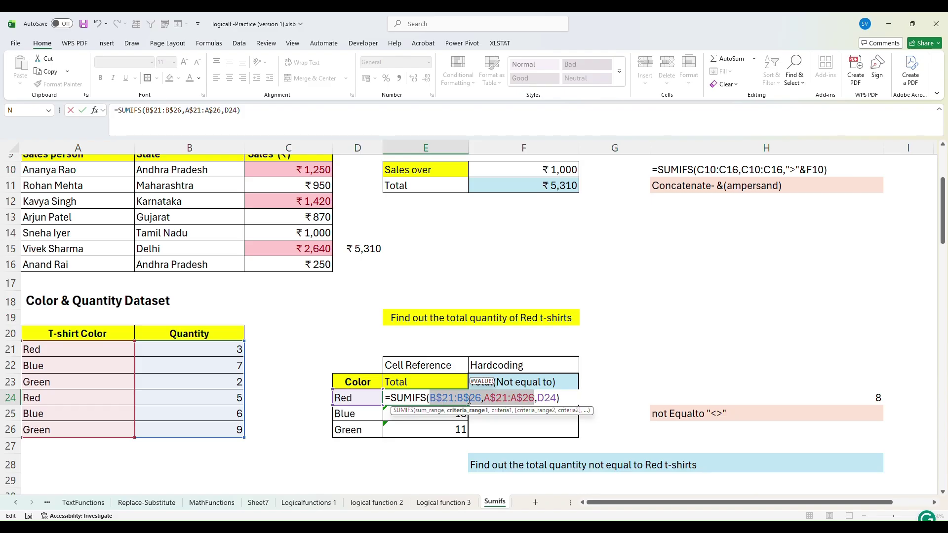
pyautogui.click(579, 398)
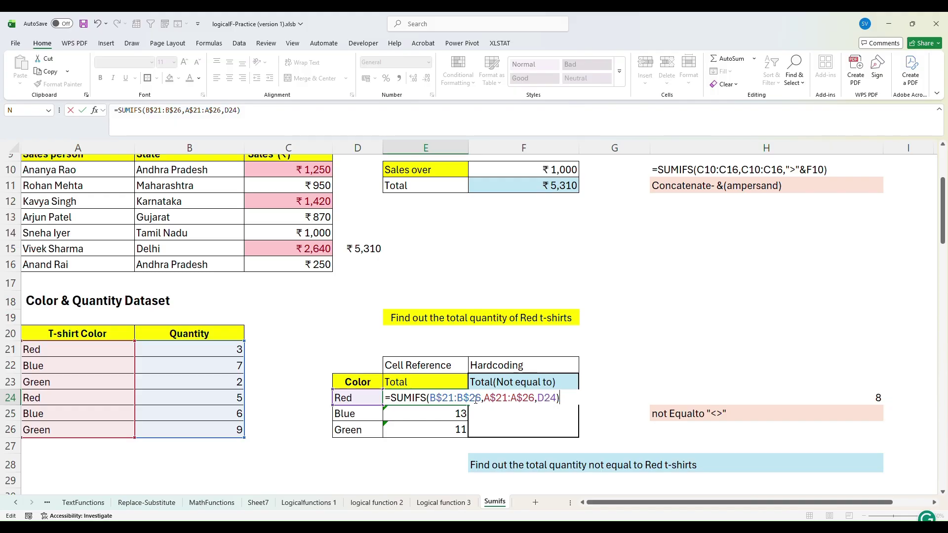
pyautogui.hotkey('ctrl', 'Return')
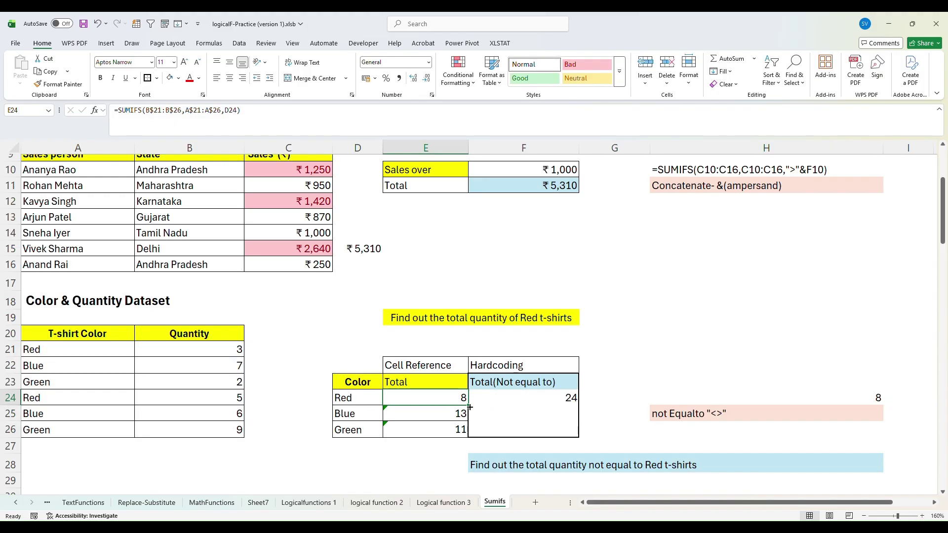
# Copy the row-locked E24 formula down to E25:E26 and review the references in the Blue row's formula.
pyautogui.moveTo(468, 405); pyautogui.dragTo(465, 440)
pyautogui.click(439, 415)
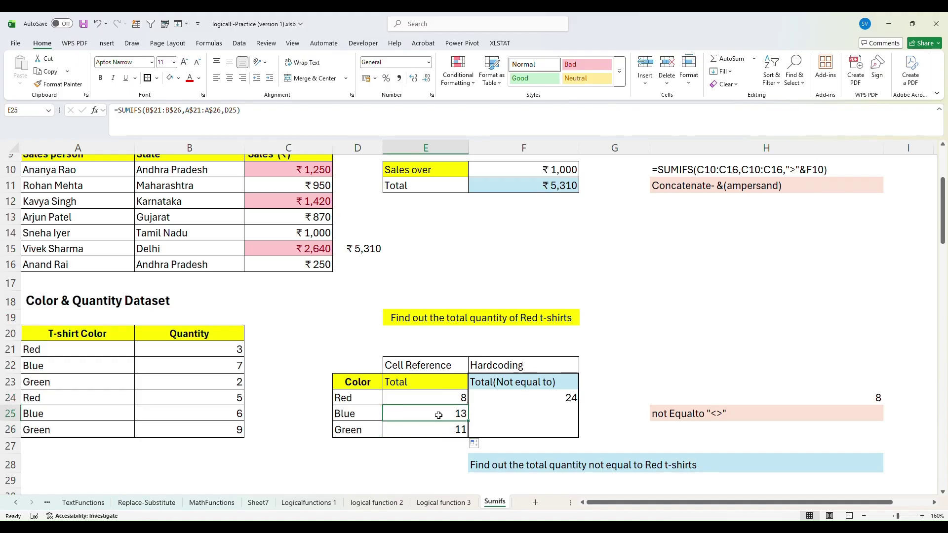
pyautogui.doubleClick(440, 414)
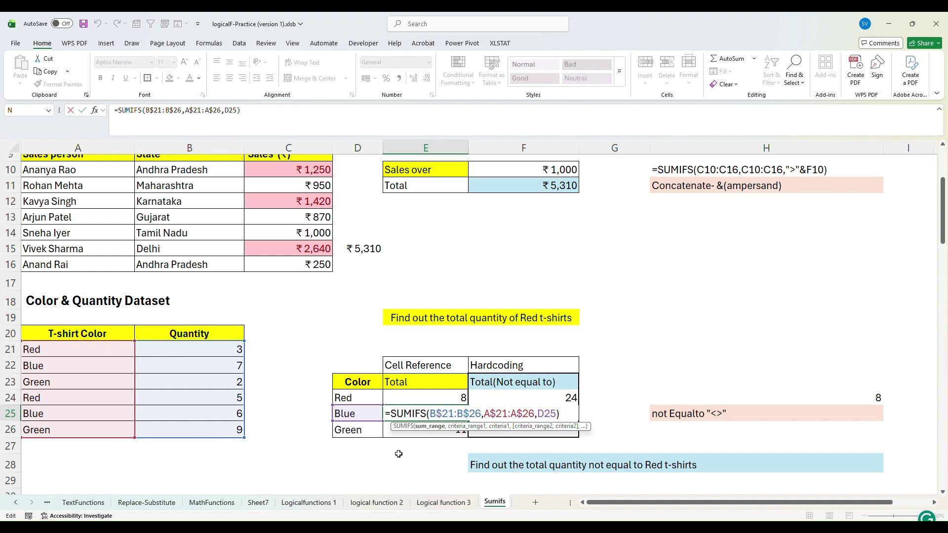
pyautogui.press('Return')
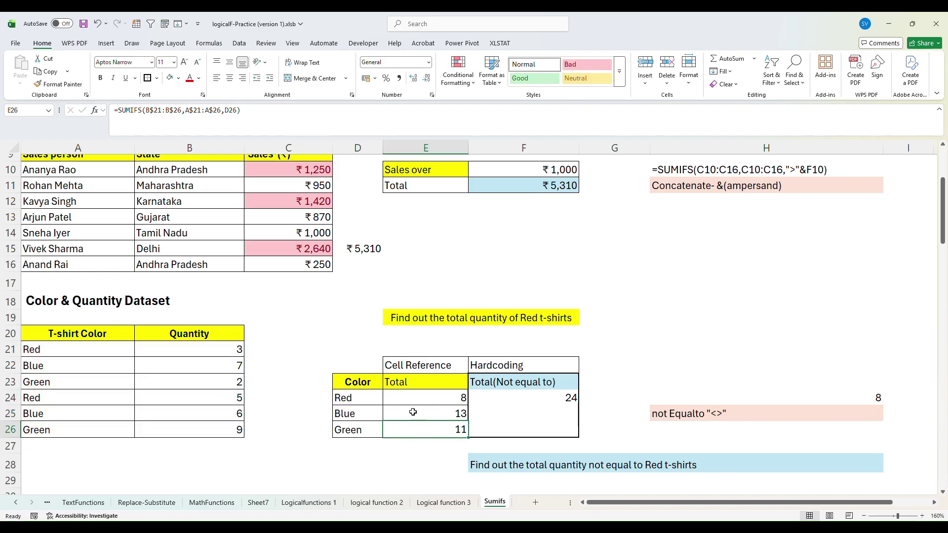
# Change the ranges in the E26 formula to fully relative references, giving =SUMIFS(B21:B26,A21:A26,D26).
pyautogui.doubleClick(420, 429)
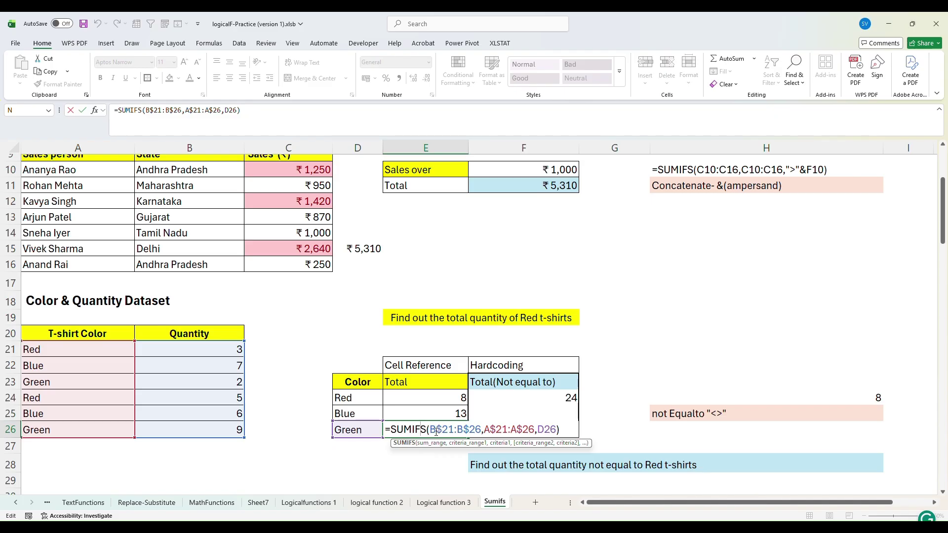
pyautogui.moveTo(433, 431); pyautogui.dragTo(534, 433)
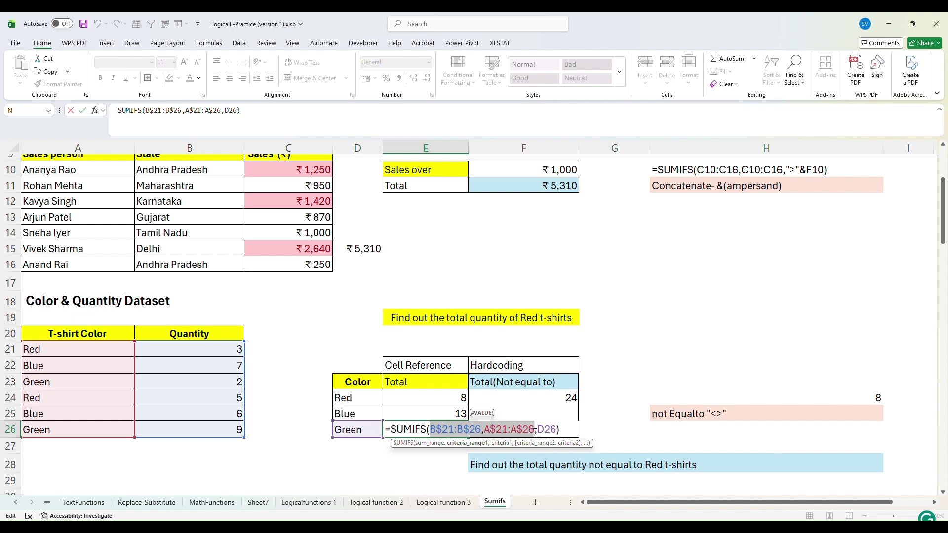
pyautogui.press('F4')
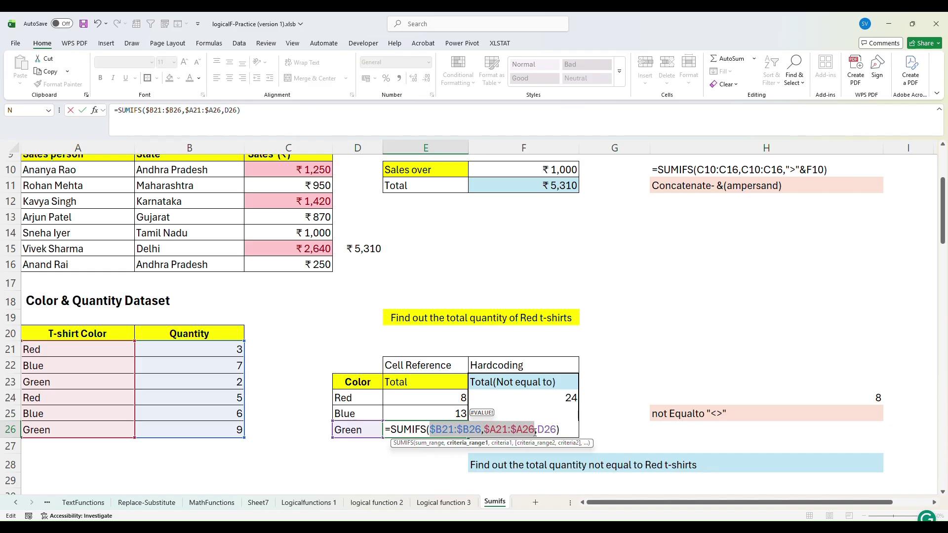
pyautogui.press('F4')
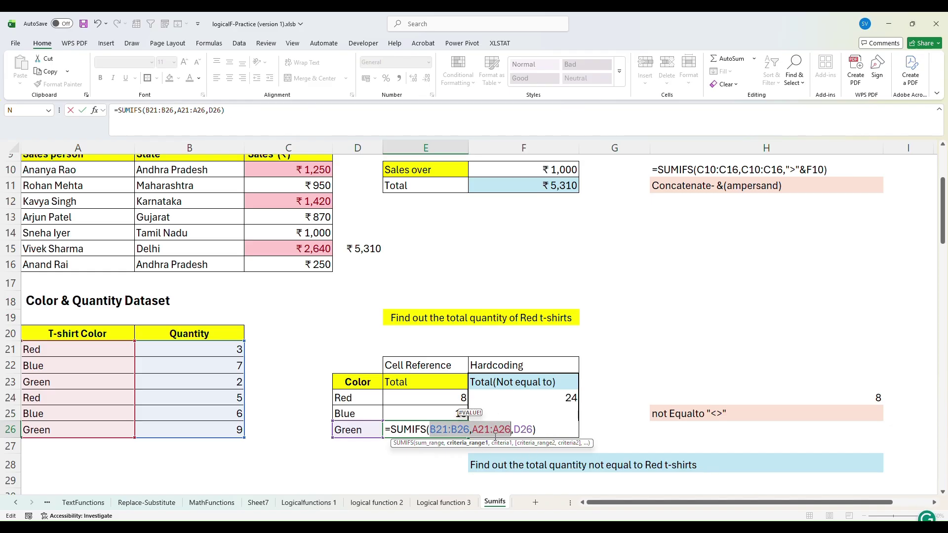
pyautogui.click(603, 425)
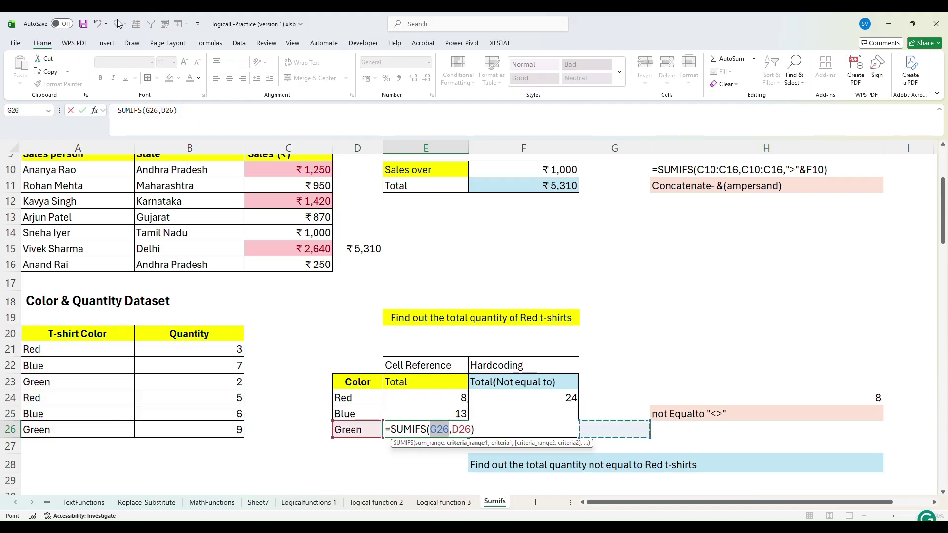
pyautogui.click(99, 26)
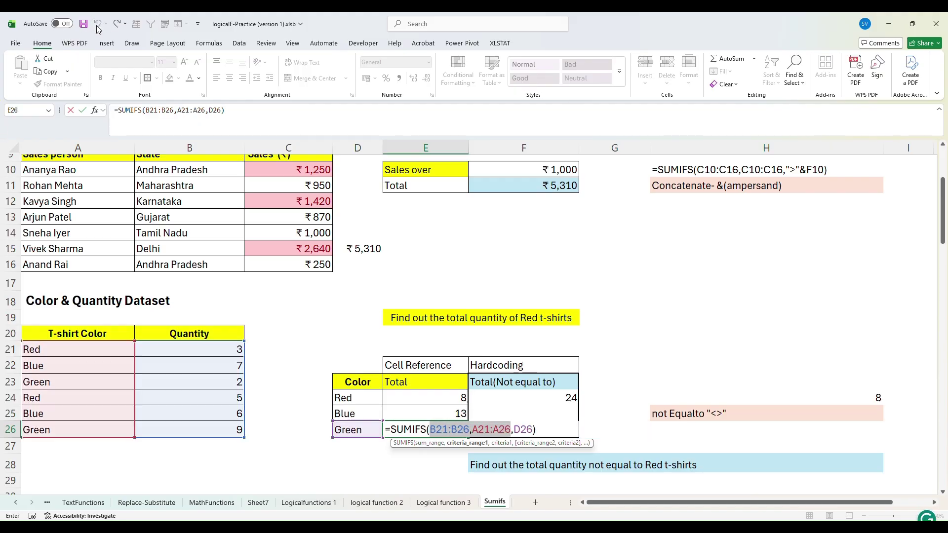
pyautogui.click(536, 431)
pyautogui.press('Return')
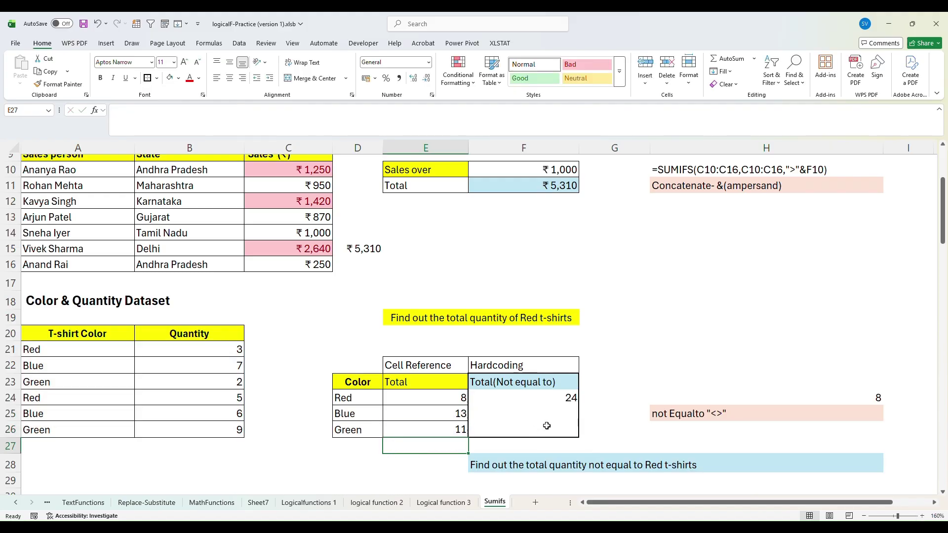
# Examine the hardcoded "<>Red" SUMIFS formula in F24 alongside the task note in F28 and the E24 formula.
pyautogui.click(564, 387)
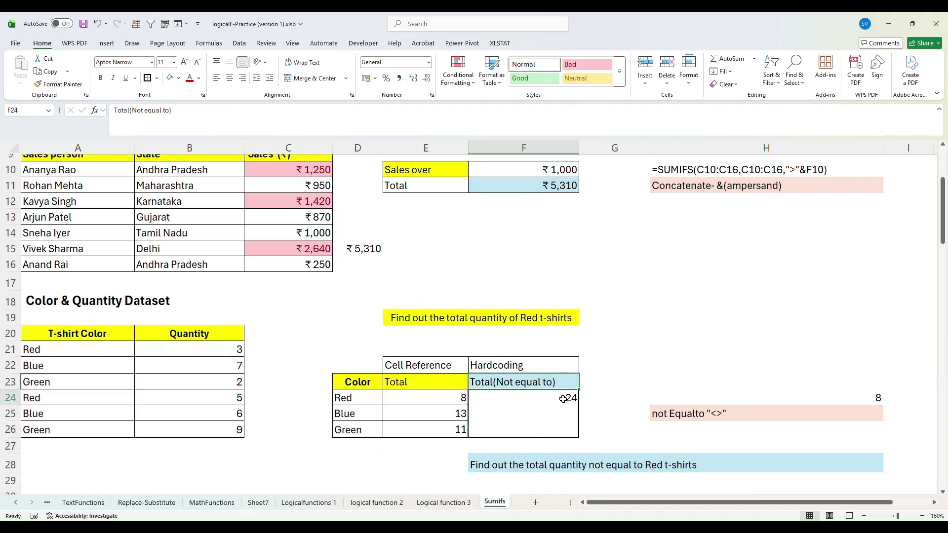
pyautogui.click(563, 399)
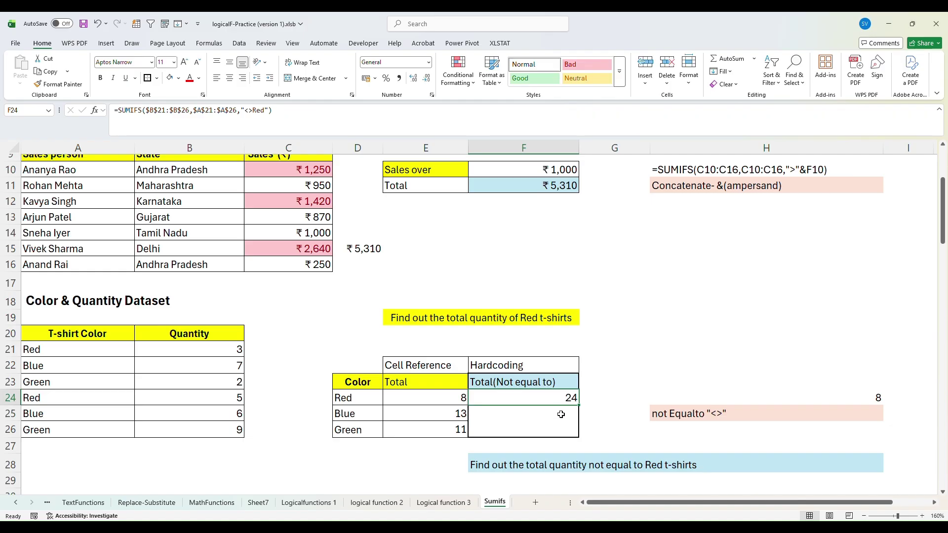
pyautogui.click(571, 466)
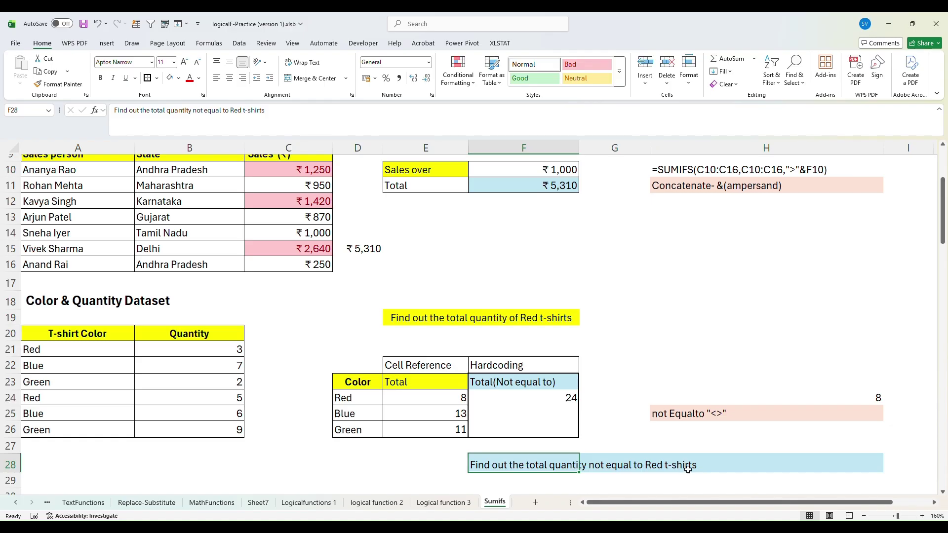
pyautogui.click(424, 398)
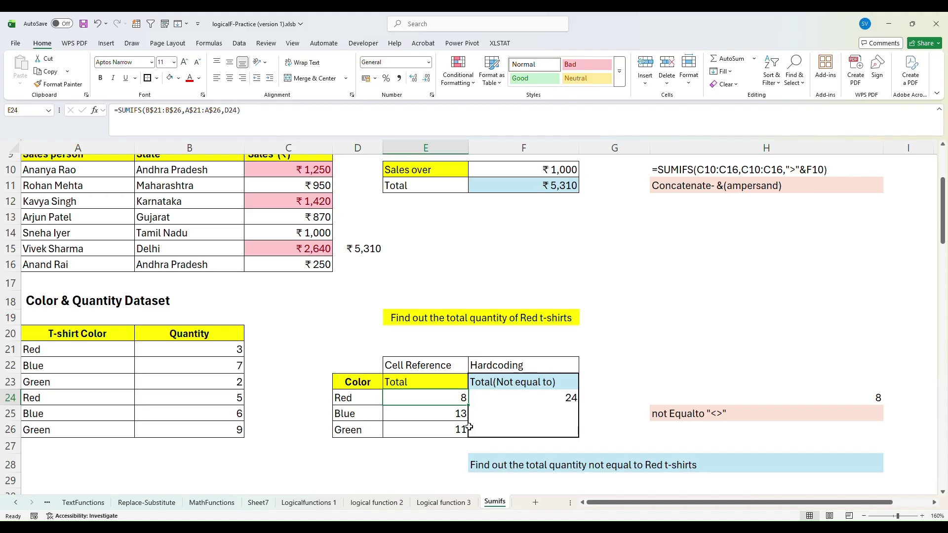
pyautogui.click(503, 399)
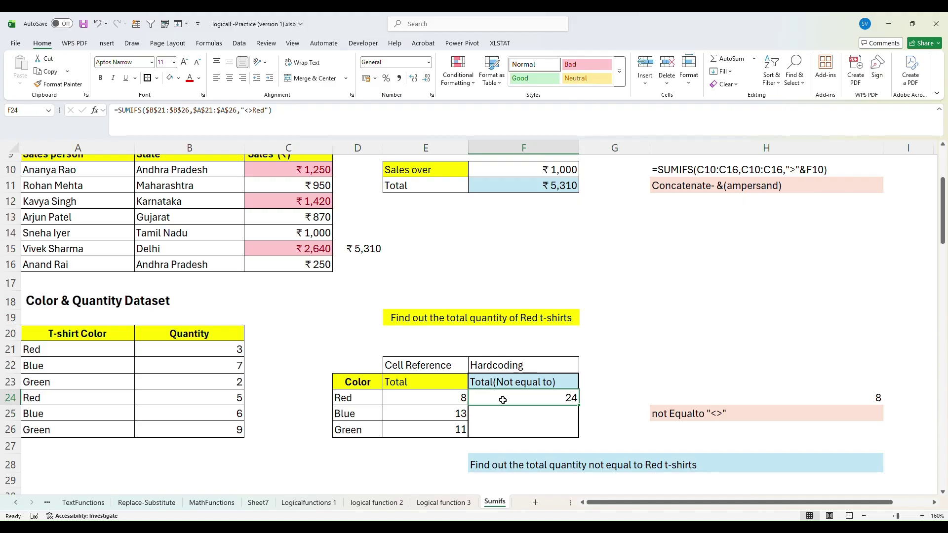
pyautogui.doubleClick(502, 399)
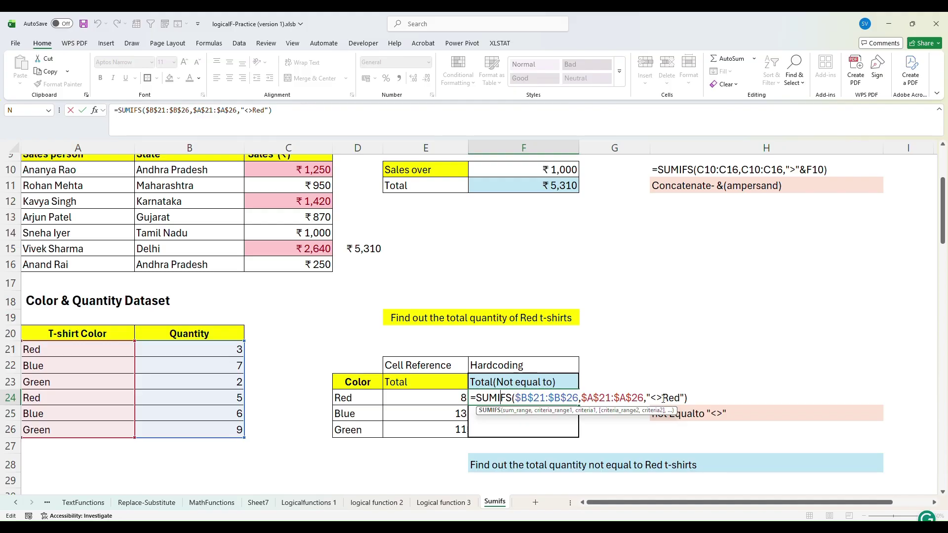
pyautogui.click(696, 399)
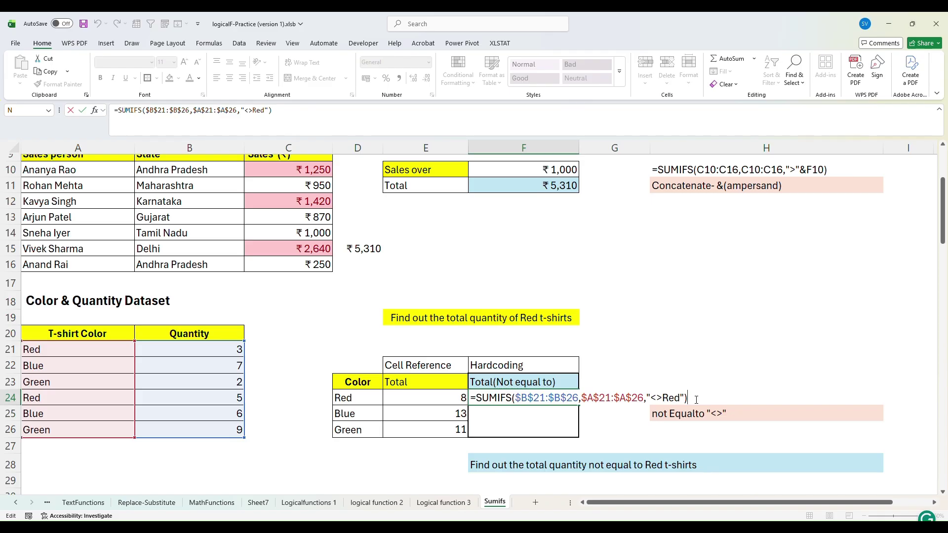
pyautogui.press('Return')
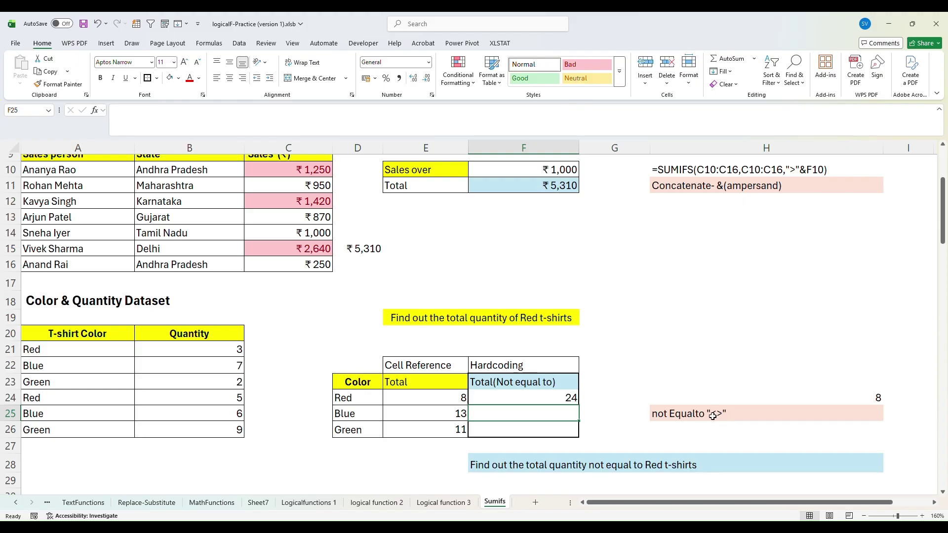
# Copy the F24 formula down to F25:F26 and check the copy in the Blue row.
pyautogui.click(553, 401)
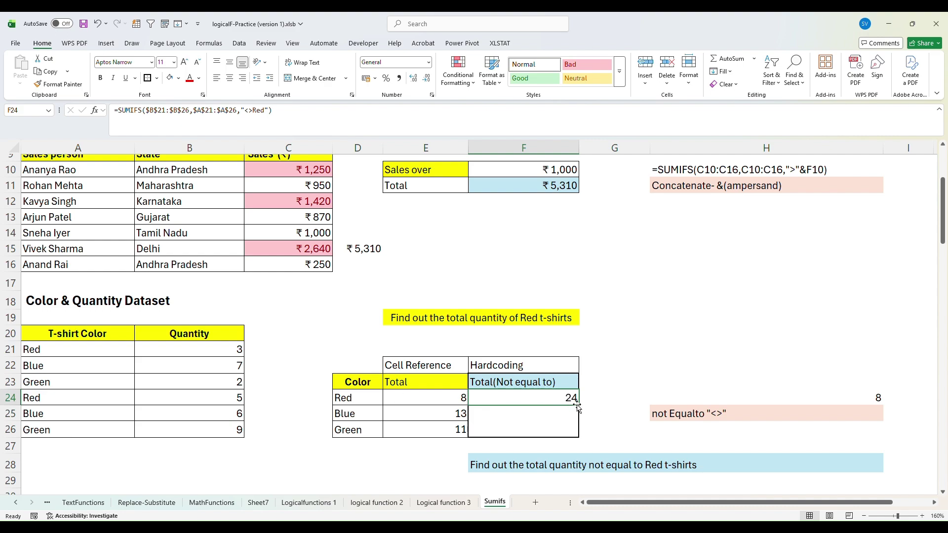
pyautogui.moveTo(579, 405); pyautogui.dragTo(581, 431)
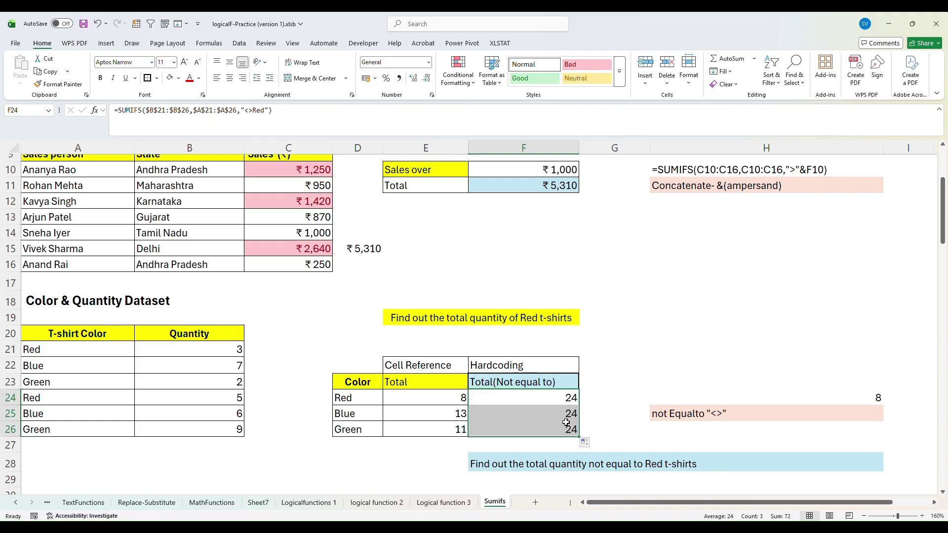
pyautogui.click(568, 413)
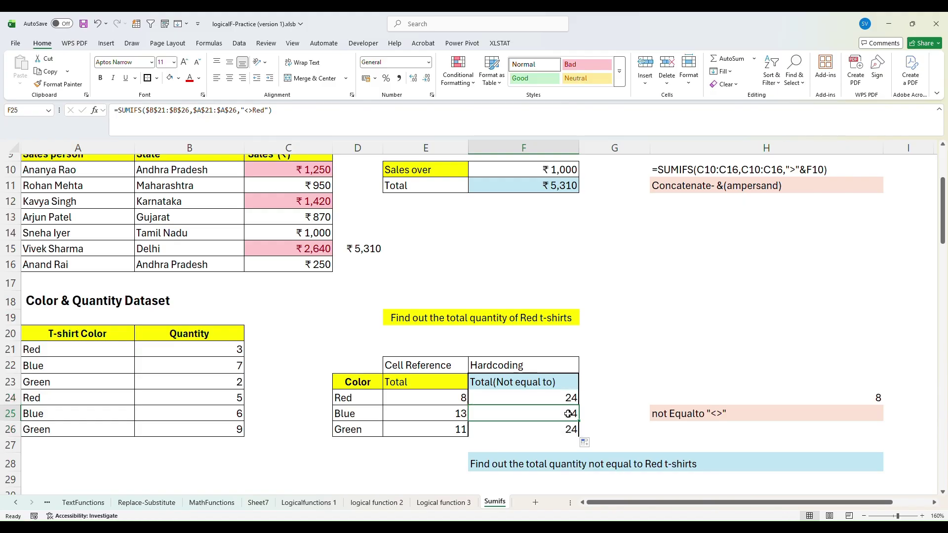
# Change the criterion in the F25 formula to "<>Blue" and review the edited formula.
pyautogui.doubleClick(568, 414)
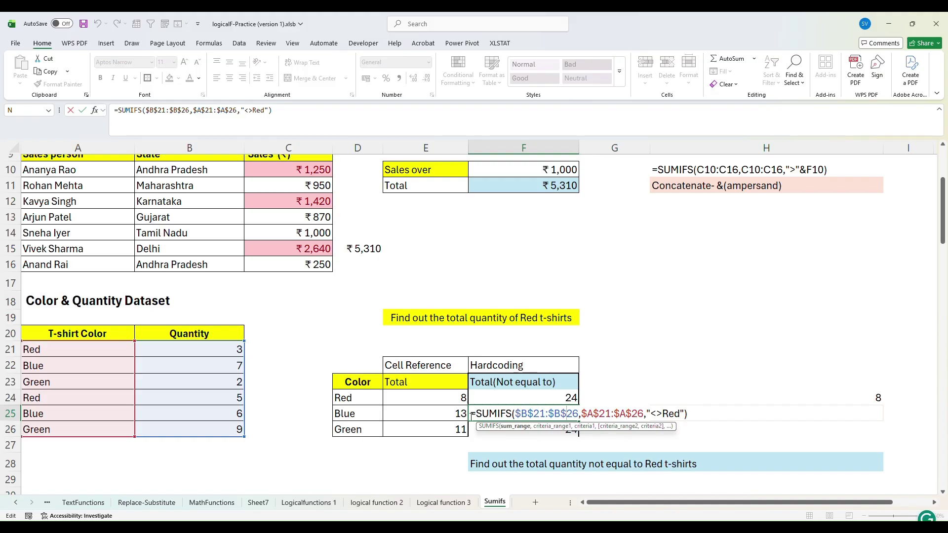
pyautogui.click(680, 415)
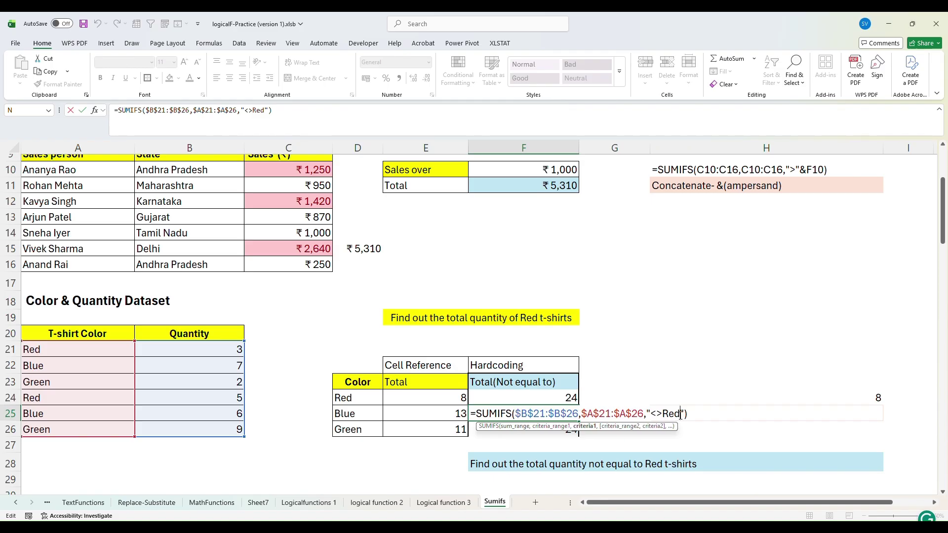
pyautogui.press('BackSpace')
pyautogui.press('BackSpace')
pyautogui.write('Blue')
pyautogui.click(712, 416)
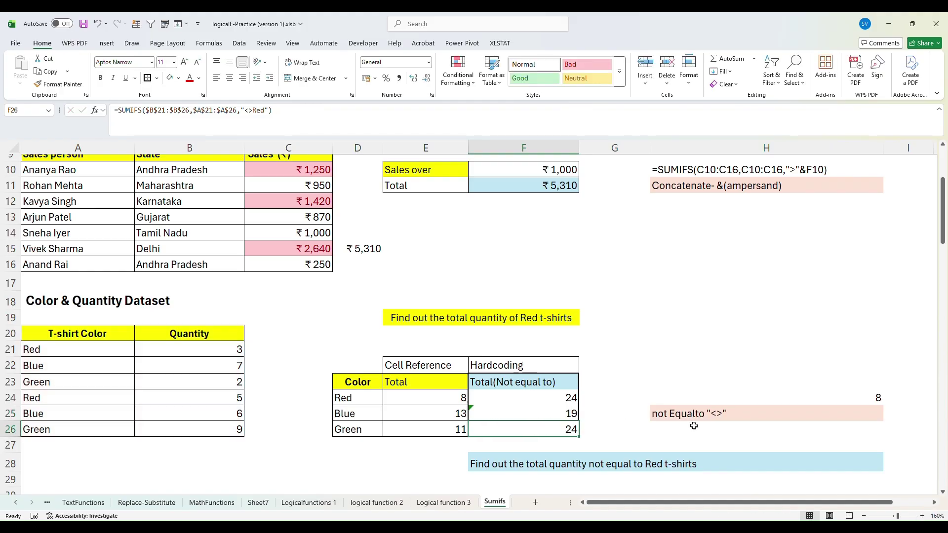
pyautogui.click(570, 413)
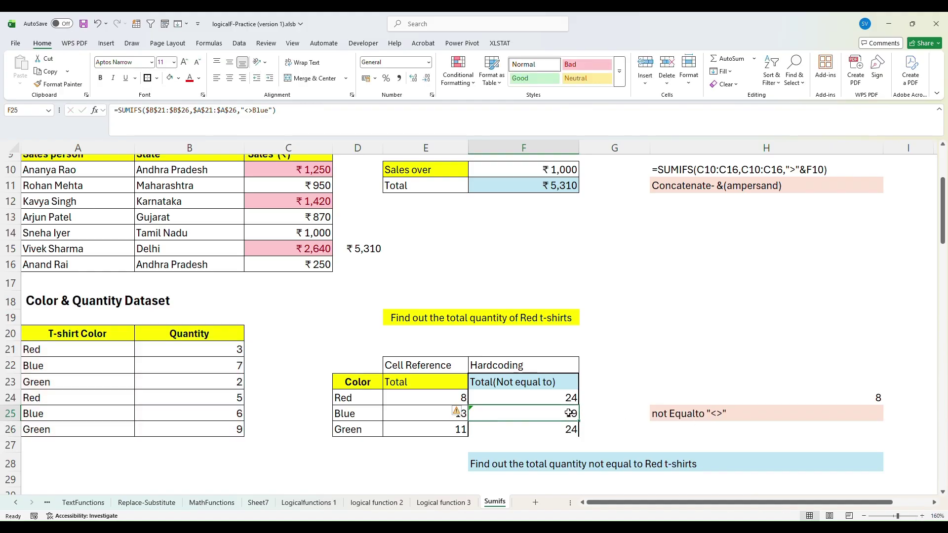
pyautogui.doubleClick(568, 414)
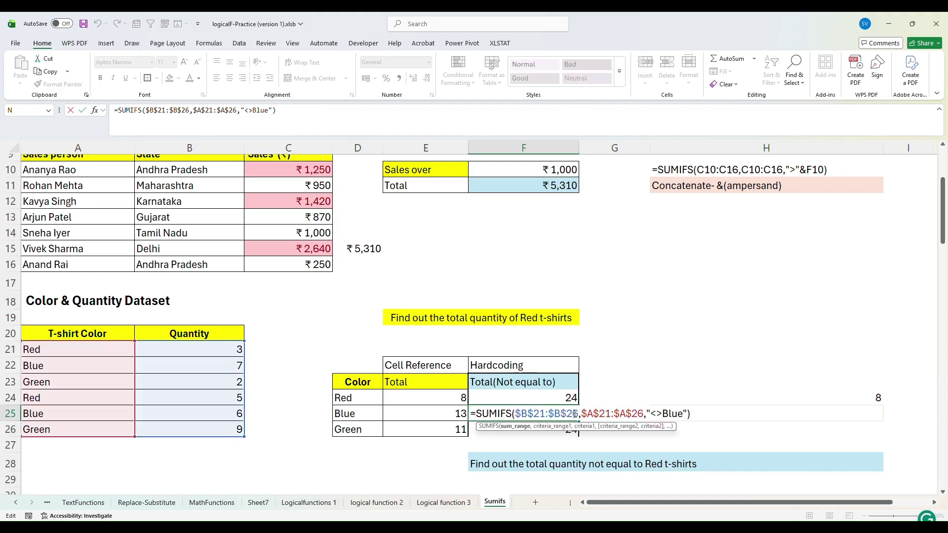
pyautogui.click(701, 418)
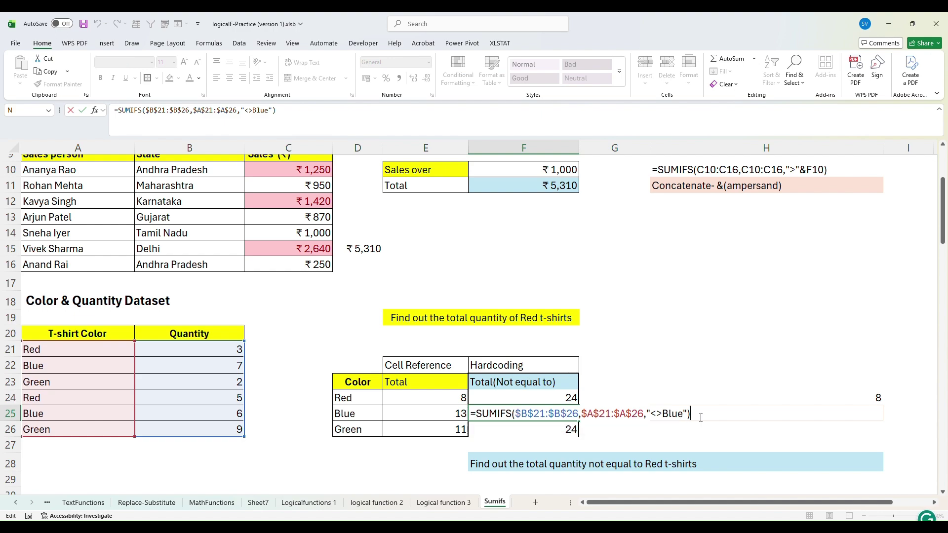
# Change the criterion in the F26 formula to "<>Green", giving =SUMIFS($B$21:$B$26,$A$21:$A$26,"<>Green").
pyautogui.click(571, 433)
pyautogui.doubleClick(572, 433)
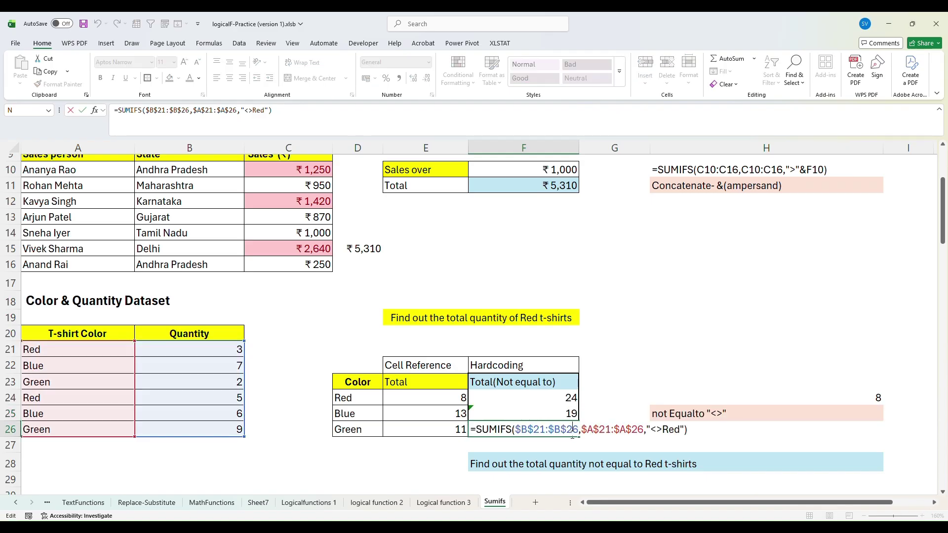
pyautogui.click(680, 433)
pyautogui.press('BackSpace')
pyautogui.press('BackSpace')
pyautogui.press('BackSpace')
pyautogui.press('BackSpace')
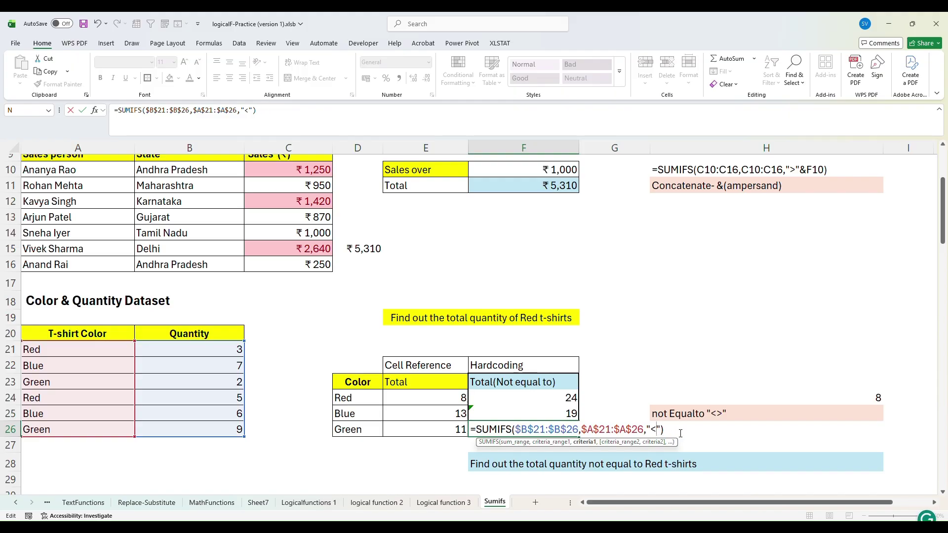
pyautogui.write('>Green')
pyautogui.click(703, 432)
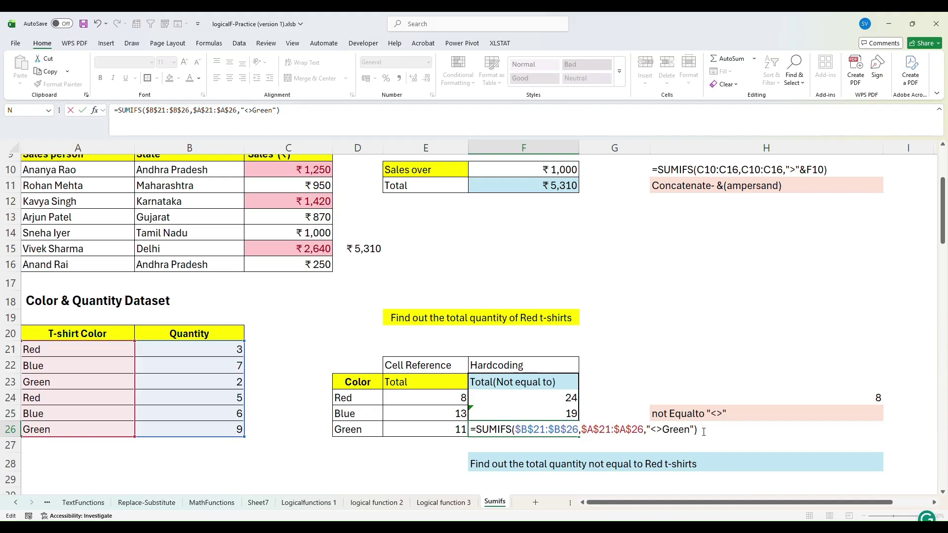
pyautogui.press('Return')
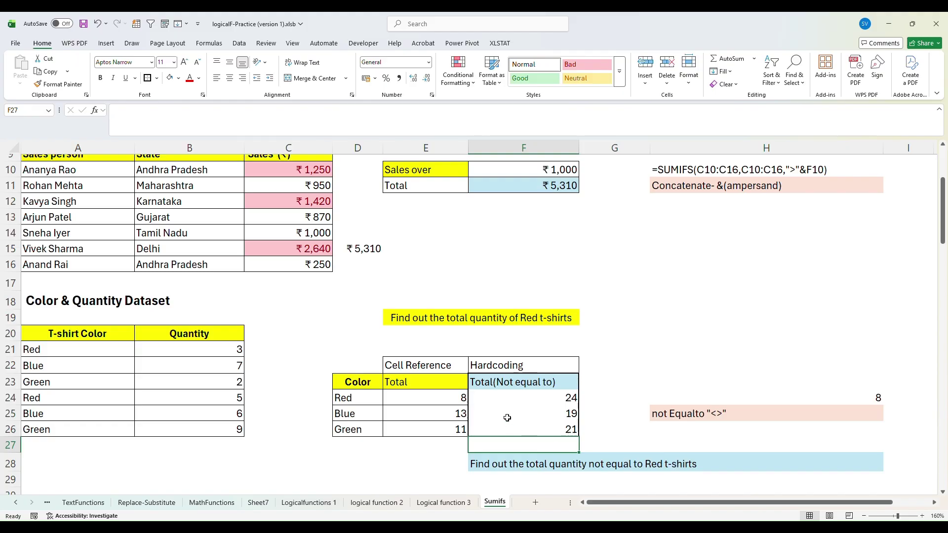
# Replace the hardcoded criterion in F24 with a cell reference, giving =SUMIFS($B$21:$B$26,$A$21:$A$26,"<>"&D24).
pyautogui.click(527, 400)
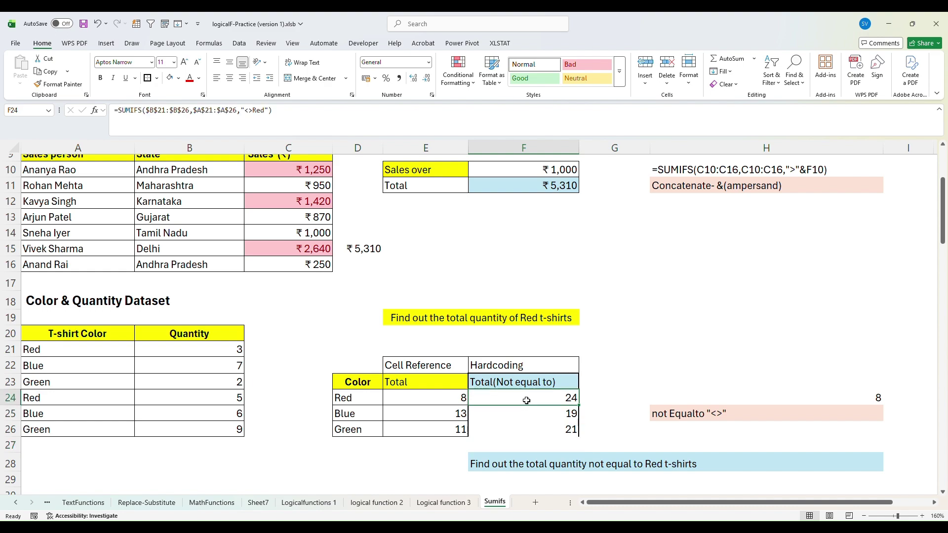
pyautogui.doubleClick(575, 400)
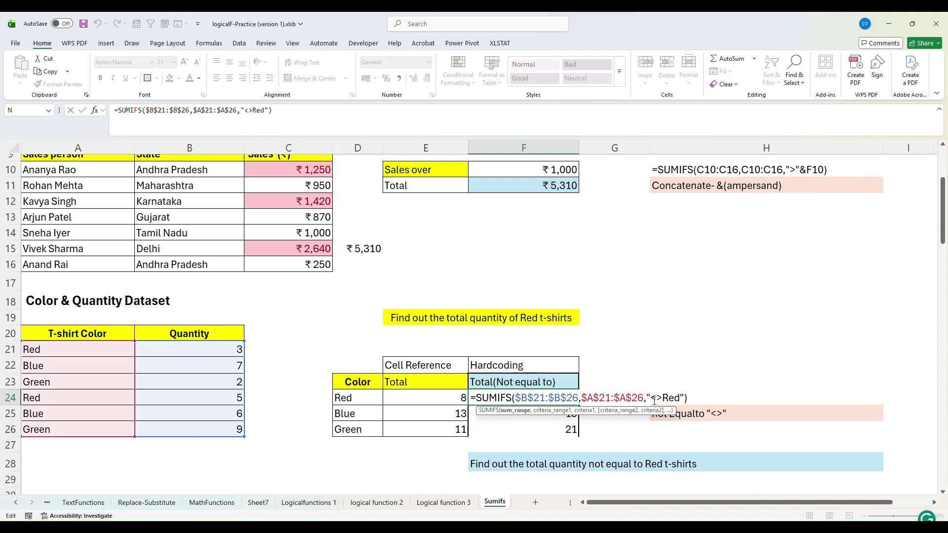
pyautogui.click(681, 398)
pyautogui.press('BackSpace')
pyautogui.press('BackSpace')
pyautogui.press('BackSpace')
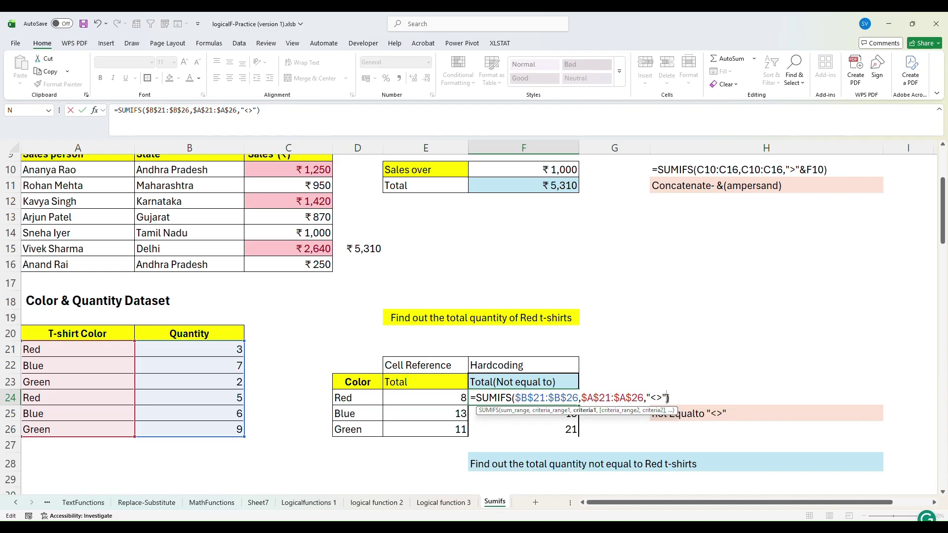
pyautogui.write('&')
pyautogui.click(356, 403)
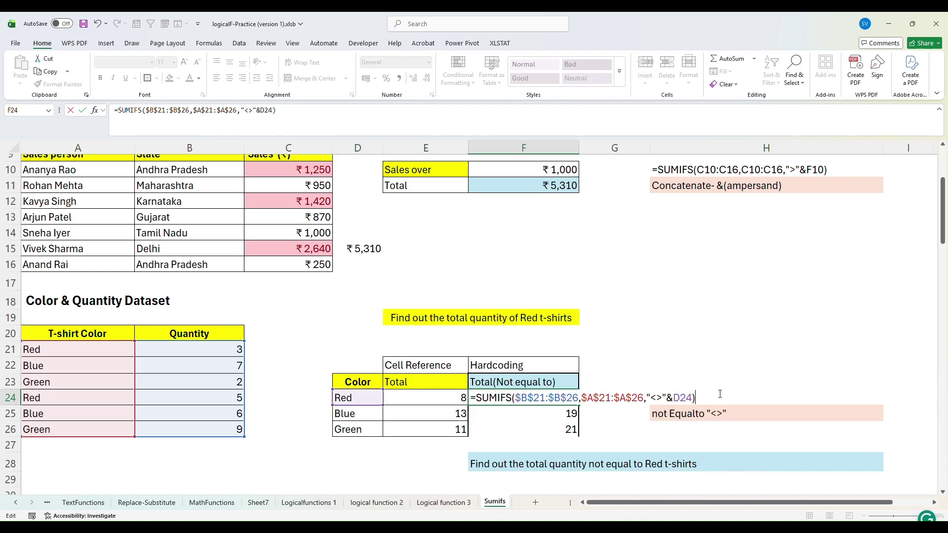
pyautogui.press('Return')
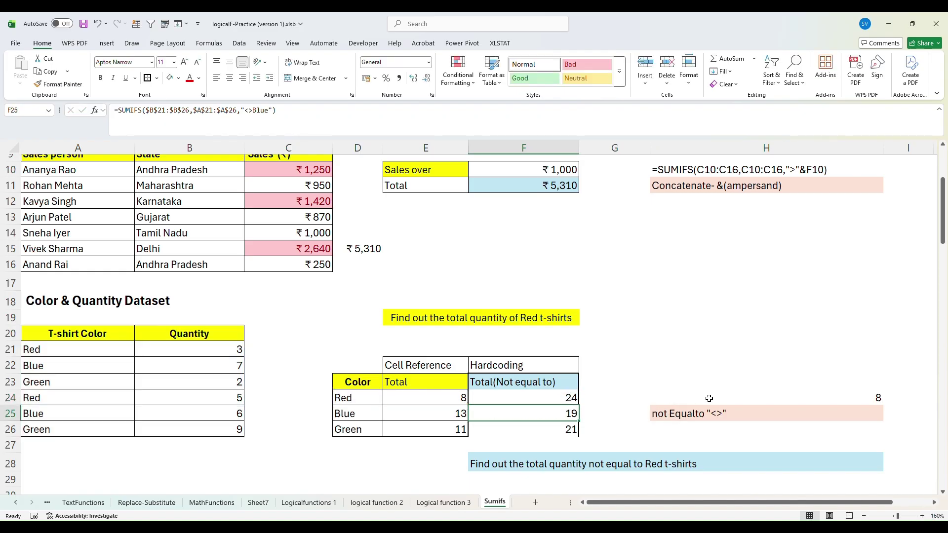
# Compare the cell-reference formula in F24 with the hardcoded formulas in F25 and F26.
pyautogui.click(518, 401)
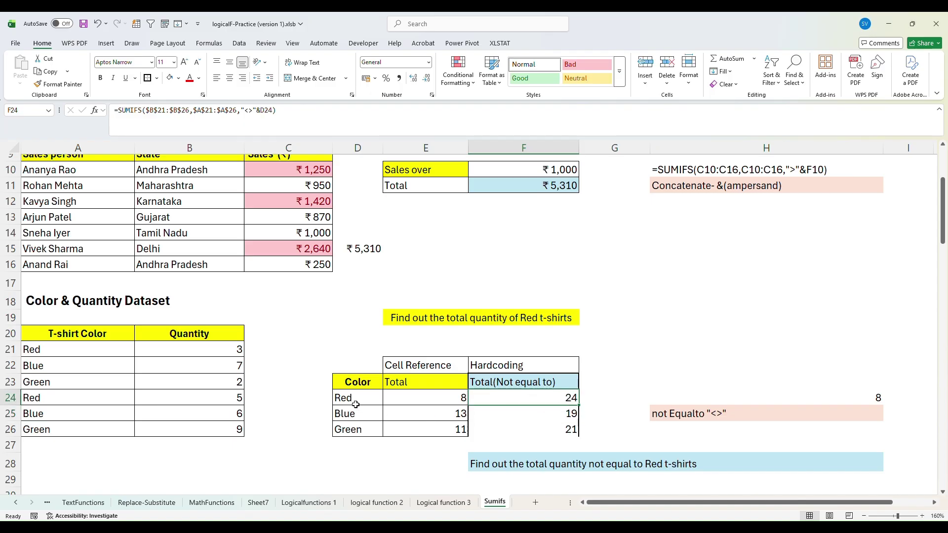
pyautogui.click(567, 414)
pyautogui.press('Down')
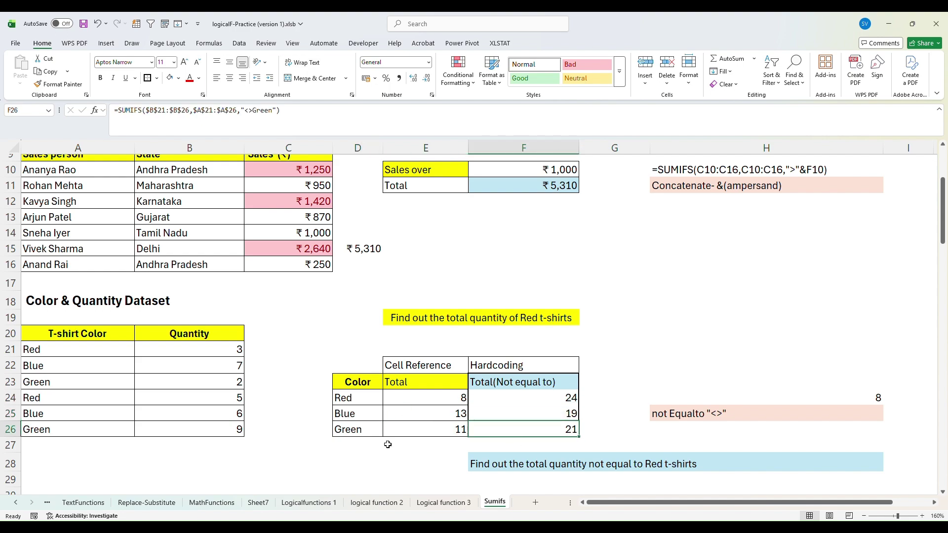
# Fill the cell-reference SUMIFS formula in F24 down through F26, replacing the hardcoded Blue and Green formulas.
pyautogui.click(355, 435)
pyautogui.click(570, 398)
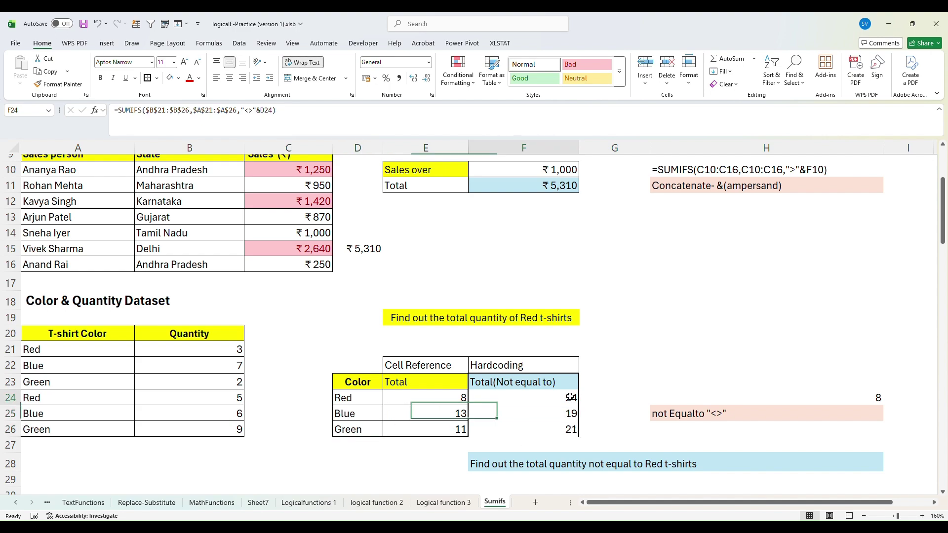
pyautogui.moveTo(579, 405); pyautogui.dragTo(581, 433)
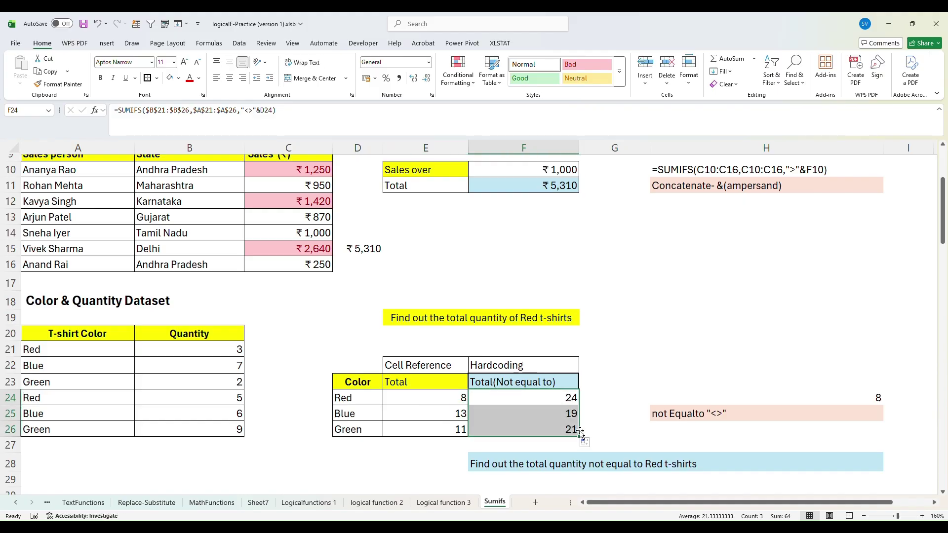
pyautogui.click(598, 425)
# Examine the copied formulas in F25 and F26, checking their locked ranges and relative color references.
pyautogui.click(559, 412)
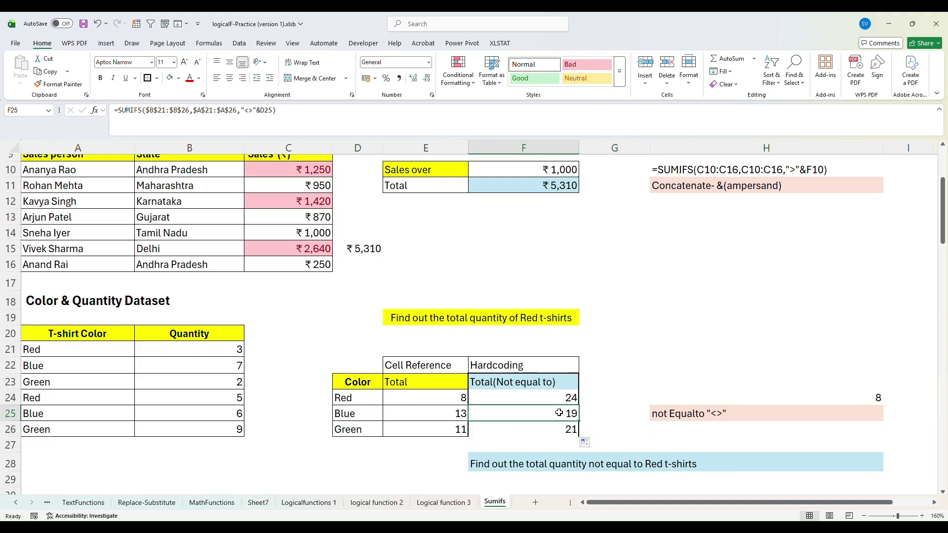
pyautogui.doubleClick(559, 413)
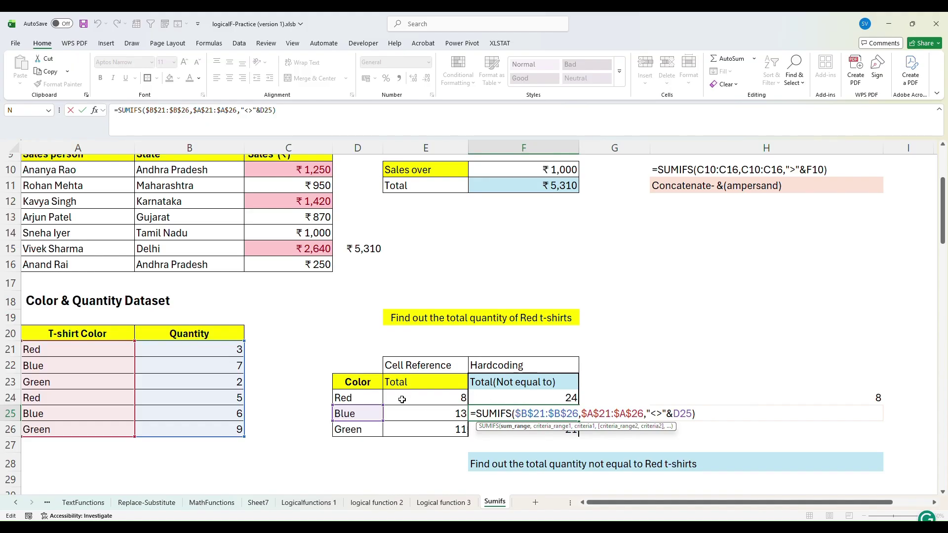
pyautogui.click(691, 429)
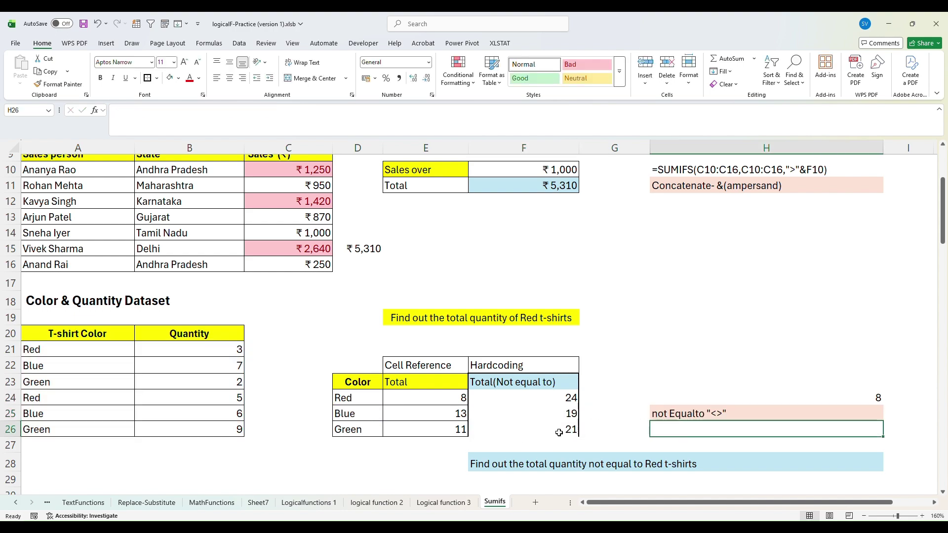
pyautogui.click(559, 432)
pyautogui.doubleClick(559, 429)
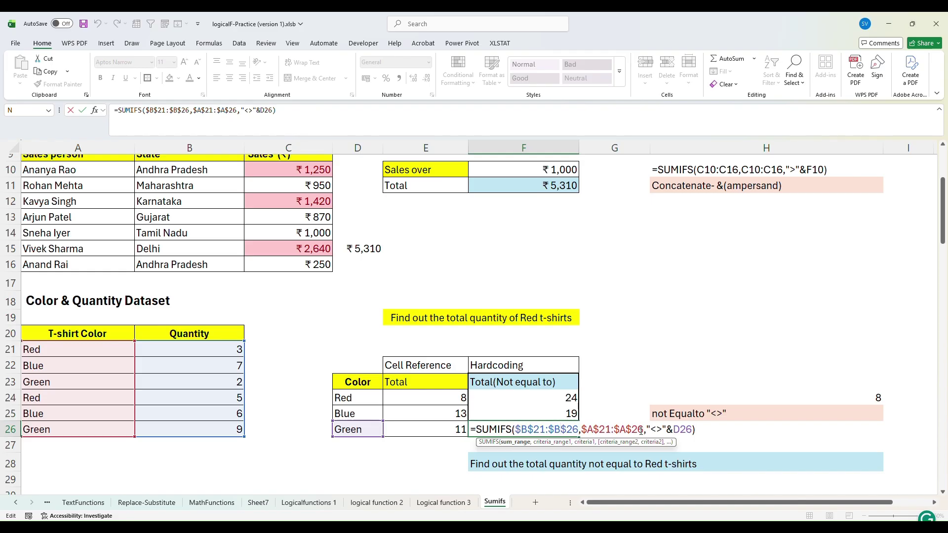
pyautogui.click(694, 430)
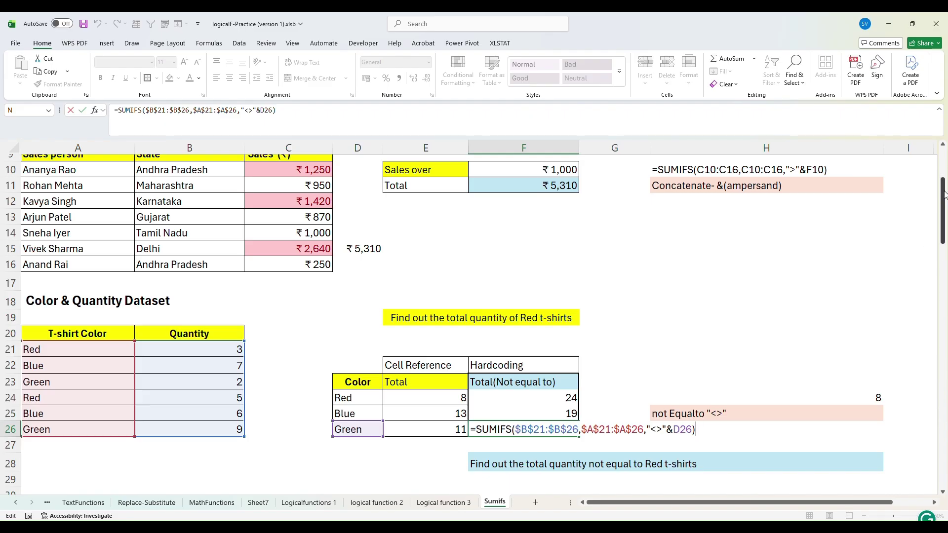
pyautogui.moveTo(944, 194); pyautogui.dragTo(946, 137)
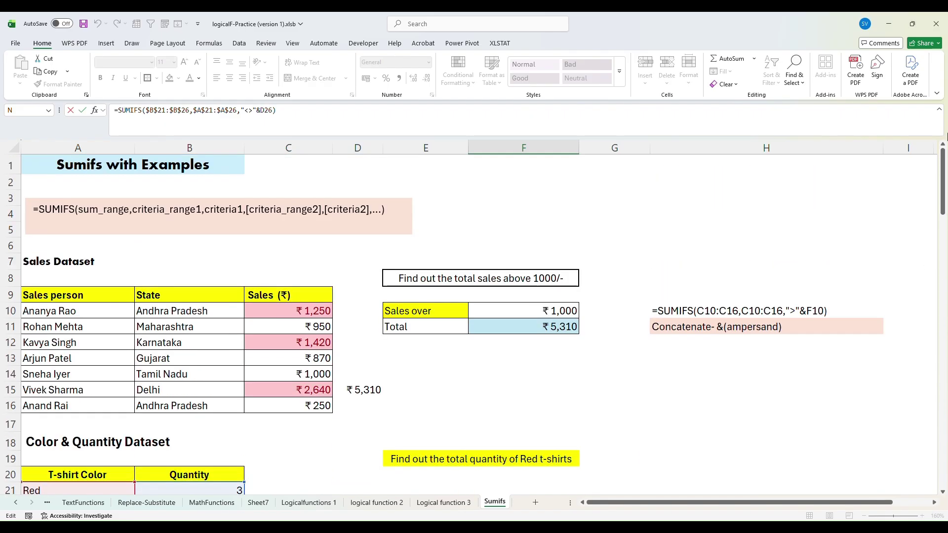